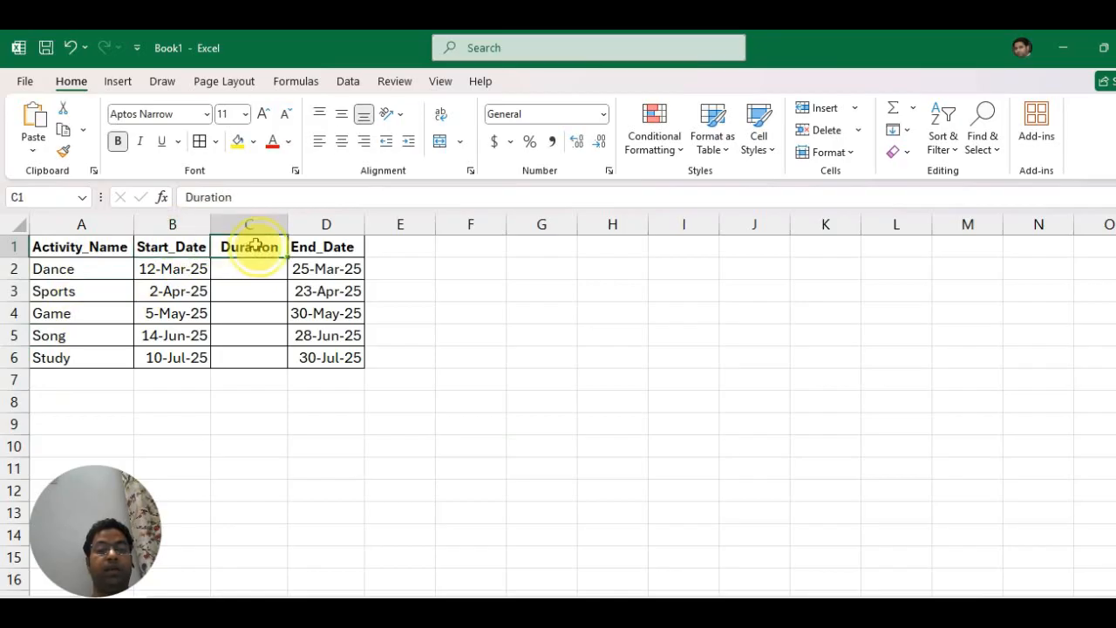
- Calculate the Duration in C2 with the formula =D2-B2 and fill it down through C6
click(339, 249)
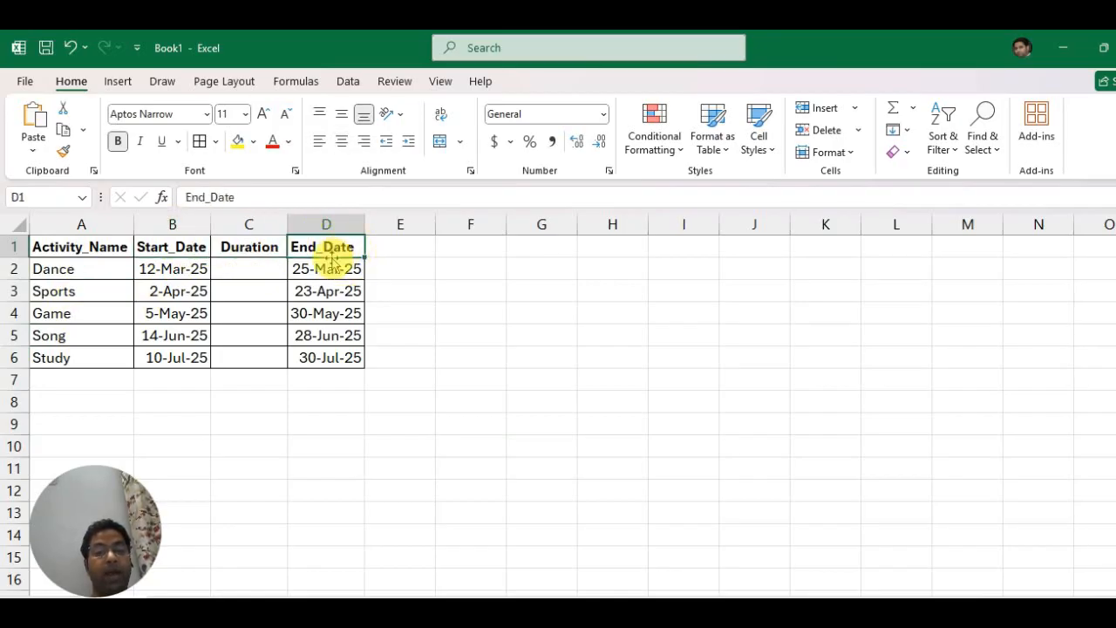
click(232, 272)
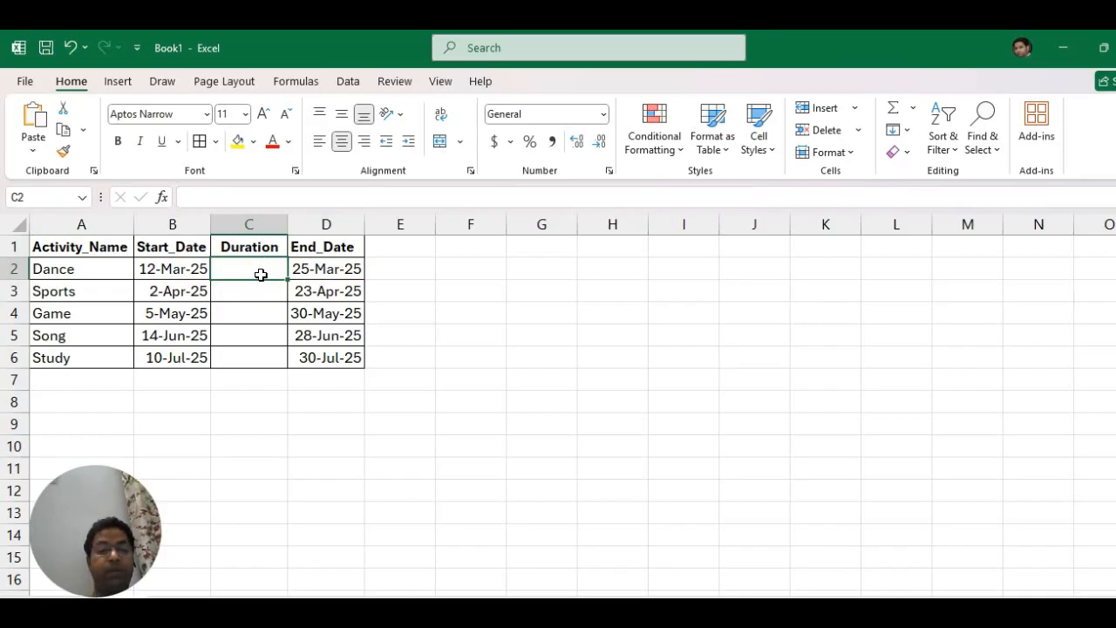
text(=)
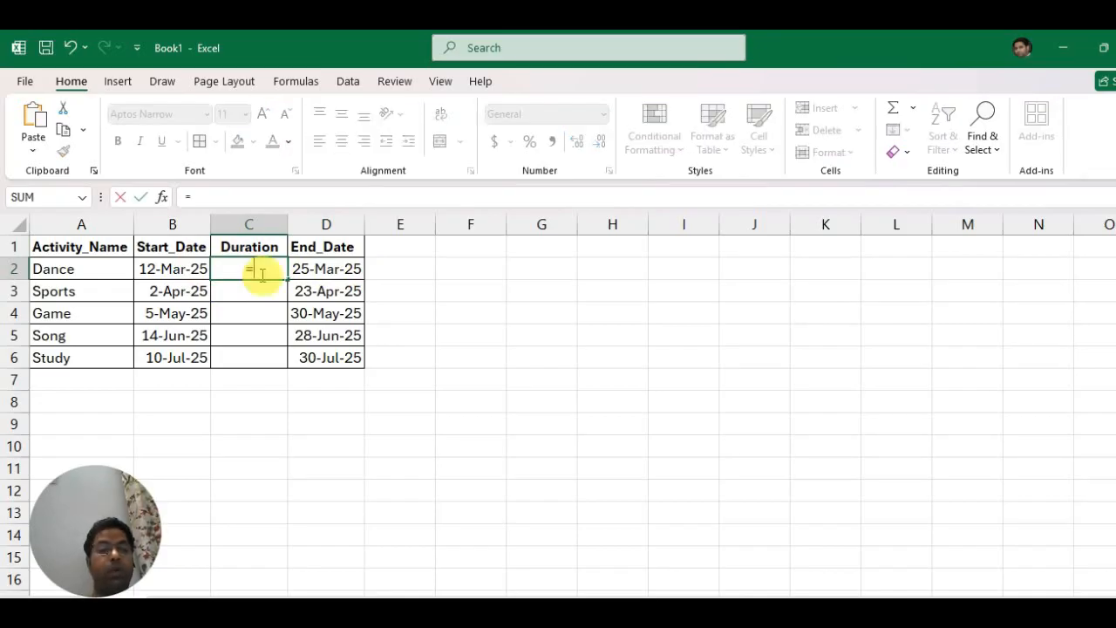
click(324, 272)
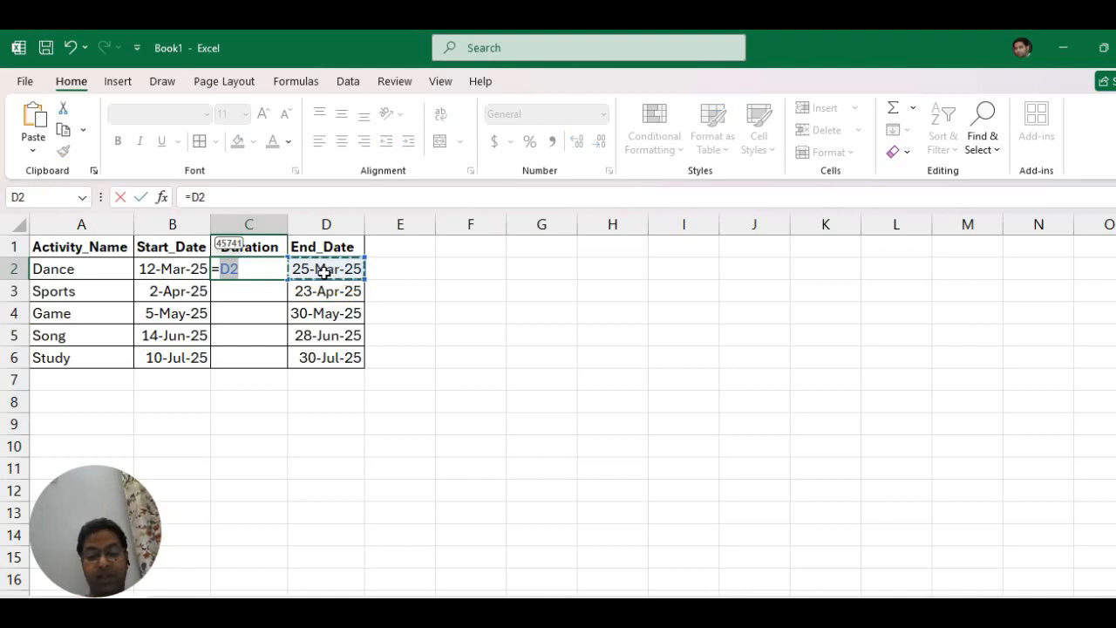
text(-)
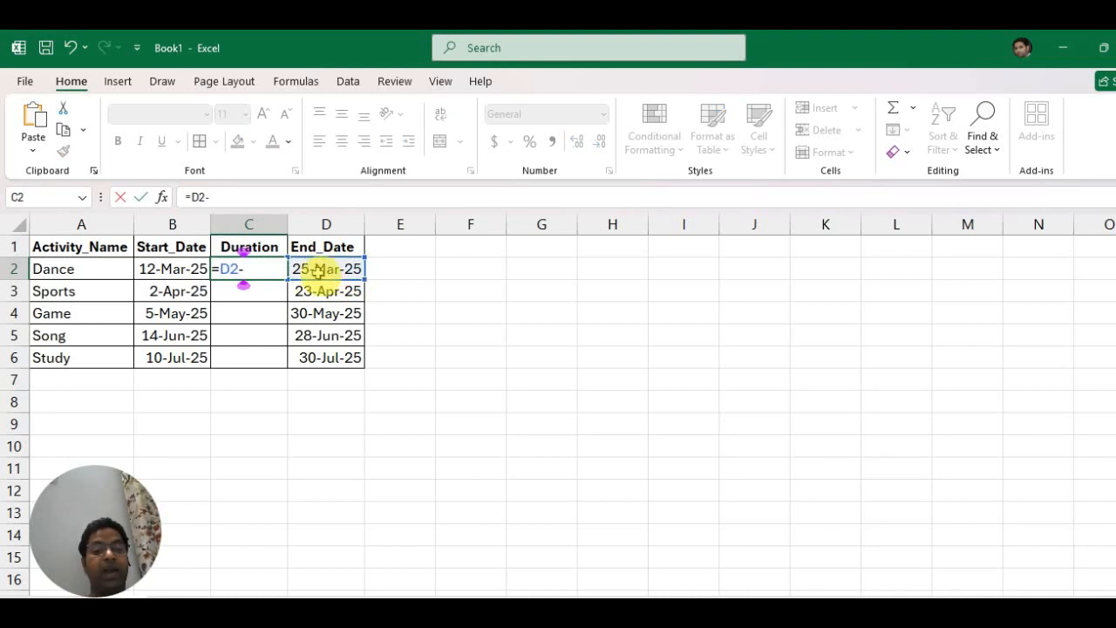
click(184, 270)
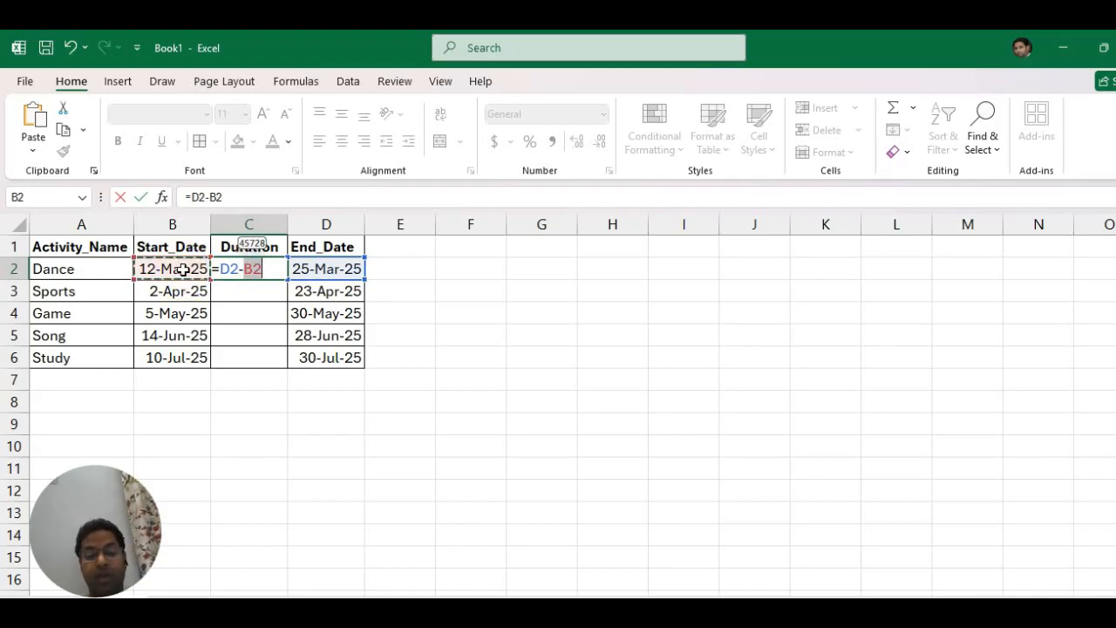
key(Return)
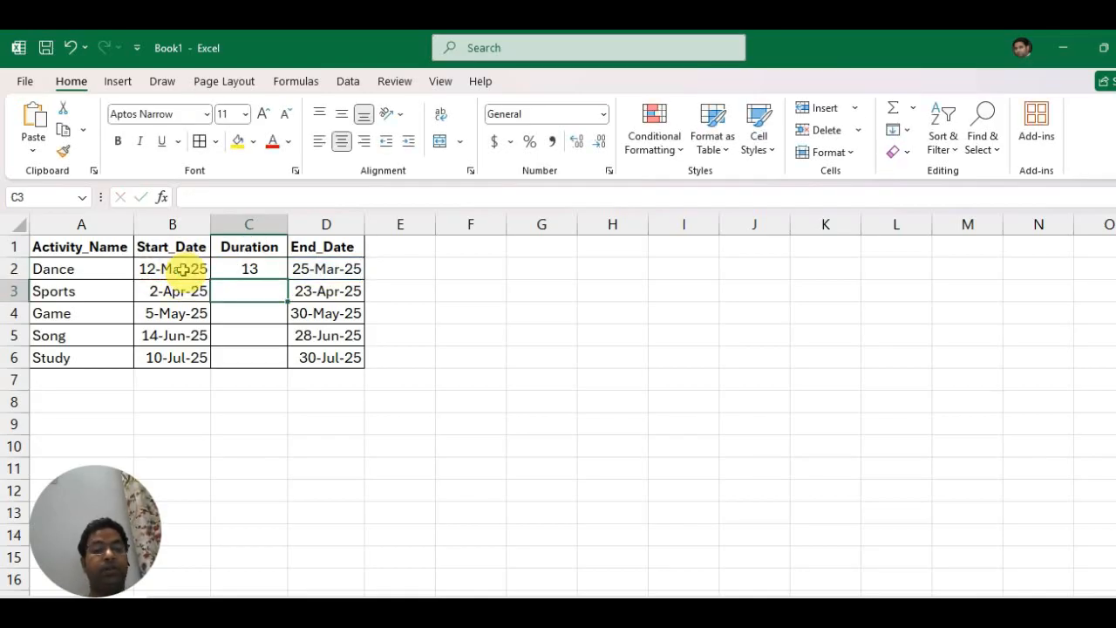
click(258, 270)
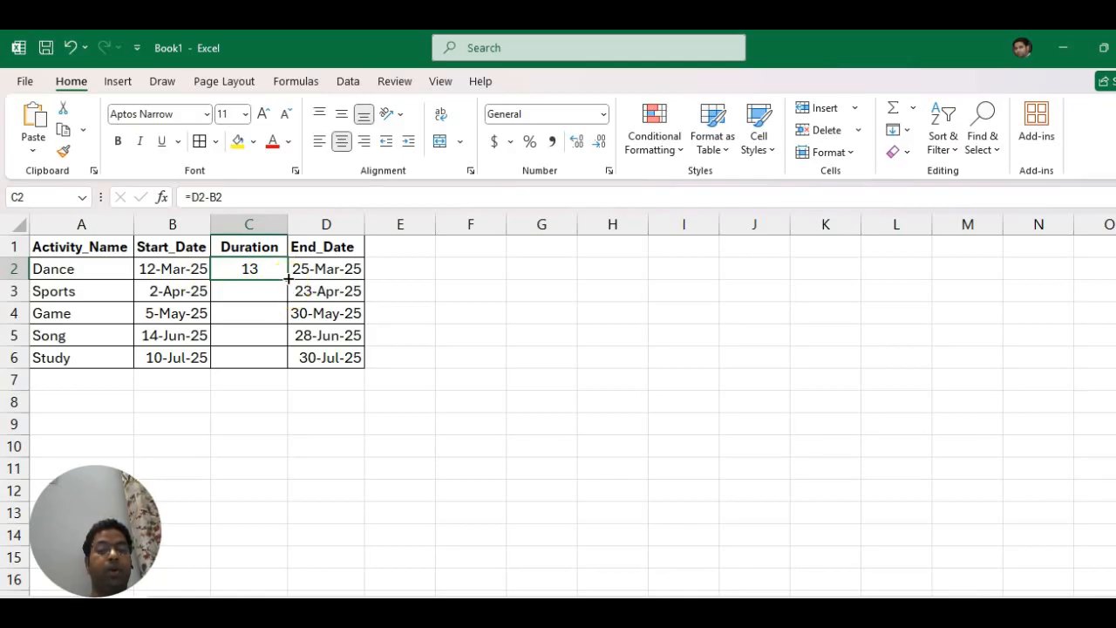
double_click(287, 279)
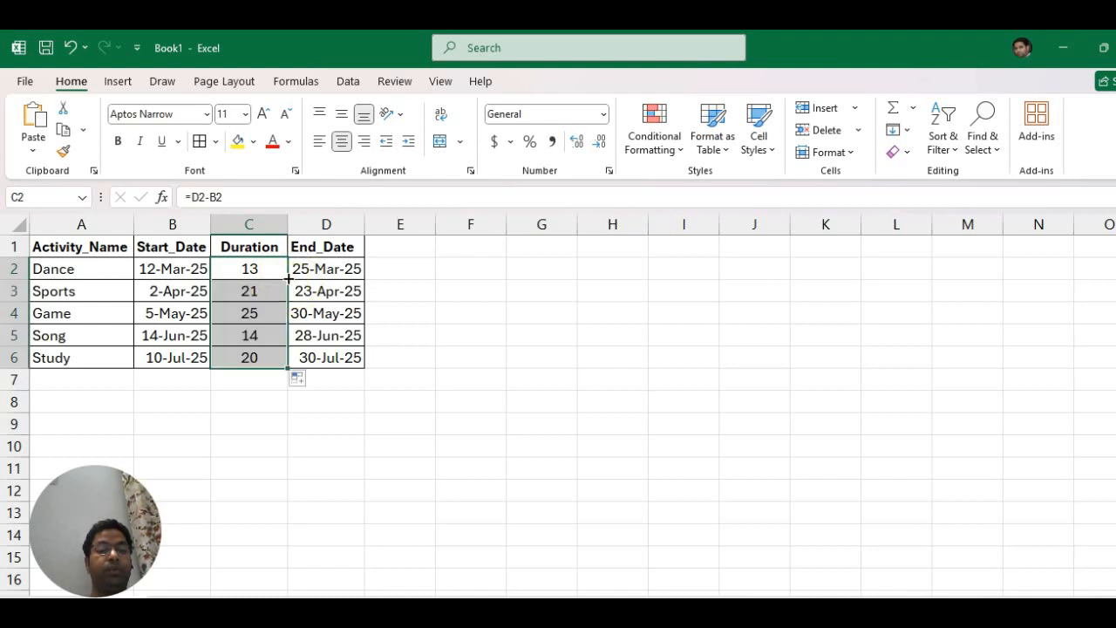
- Insert a 2-D stacked bar chart from the whole activity table A1:D6
click(369, 395)
drag(331, 360, 90, 251)
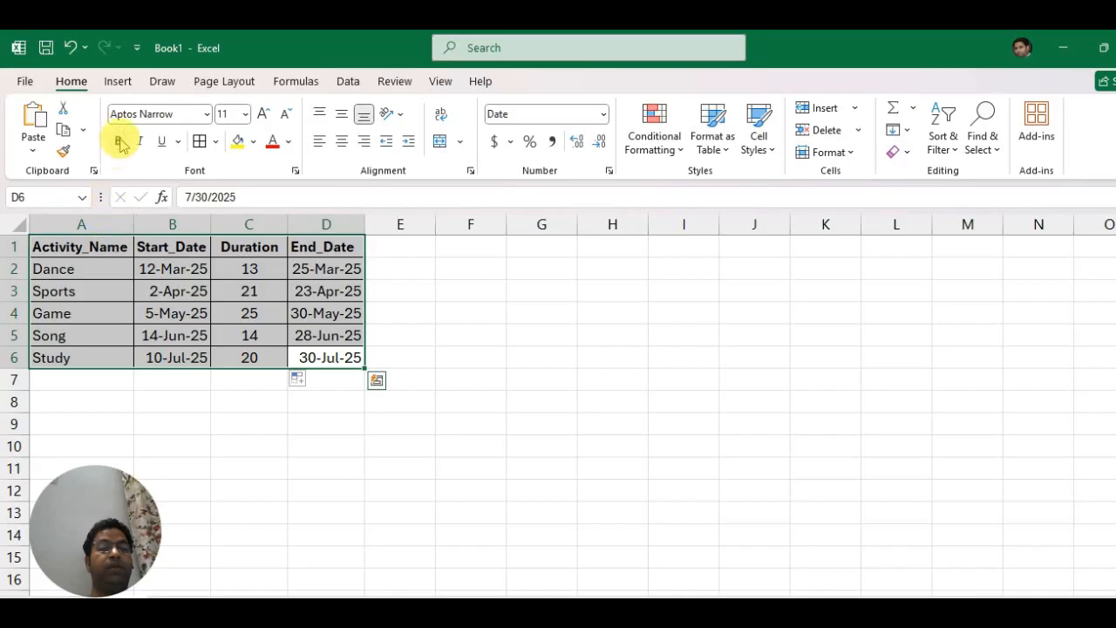
click(122, 85)
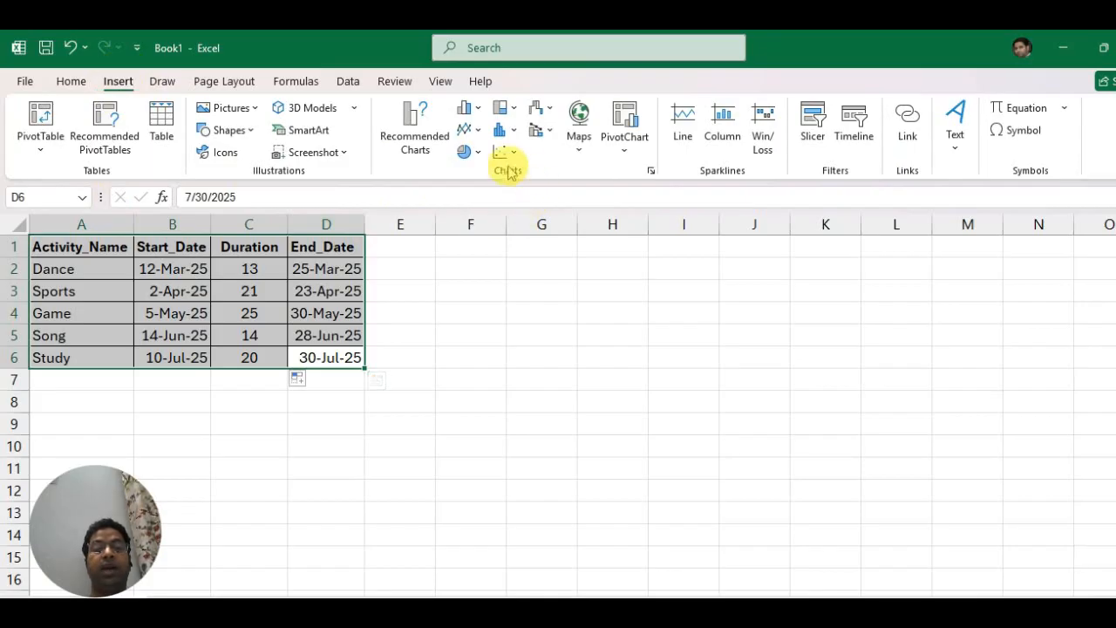
click(469, 107)
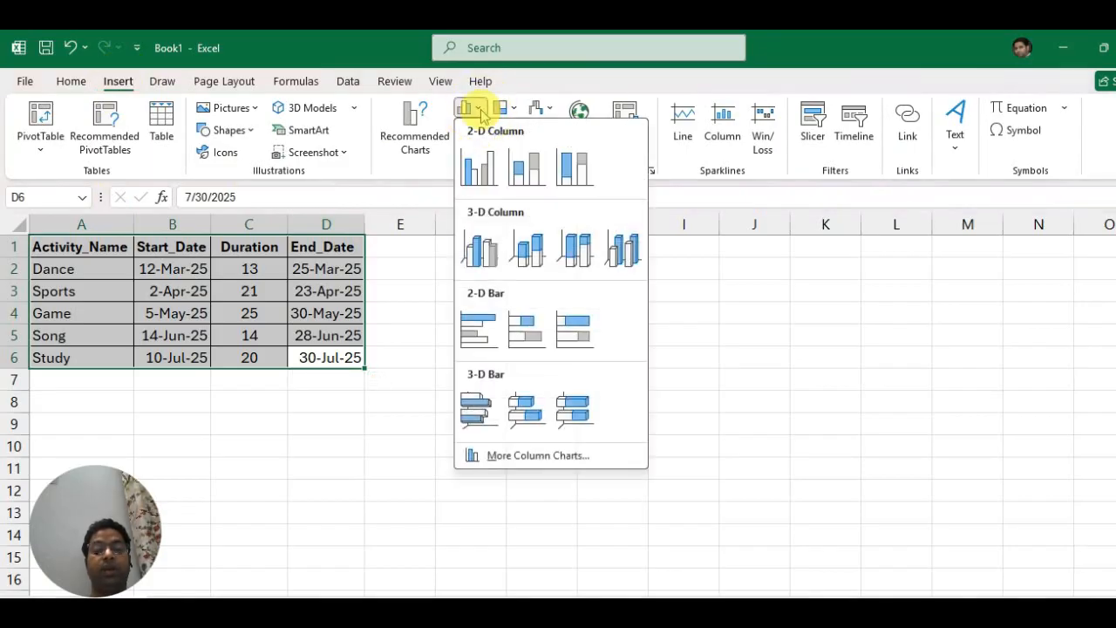
click(526, 335)
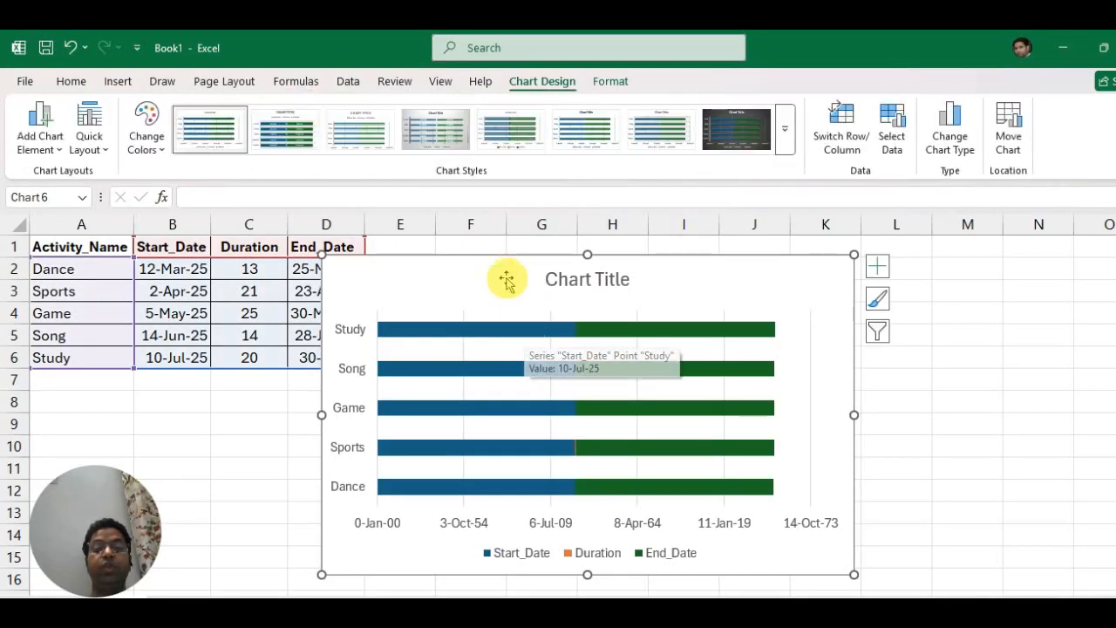
- Apply chart style Style 8 to the bar chart and move it beside the table, starting at column E
click(438, 138)
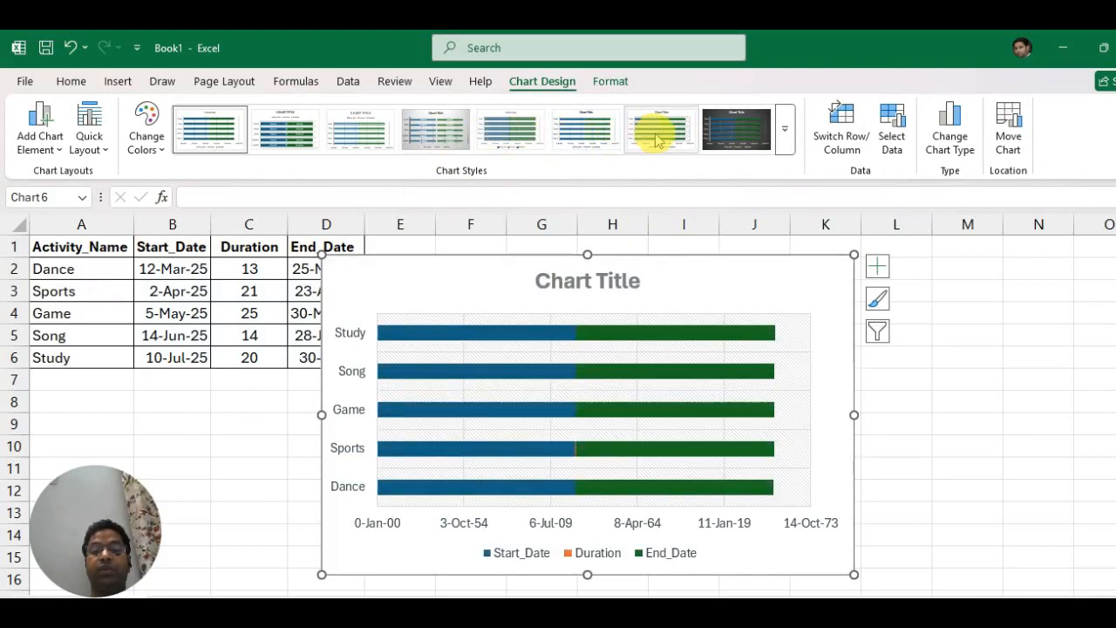
click(785, 135)
click(739, 130)
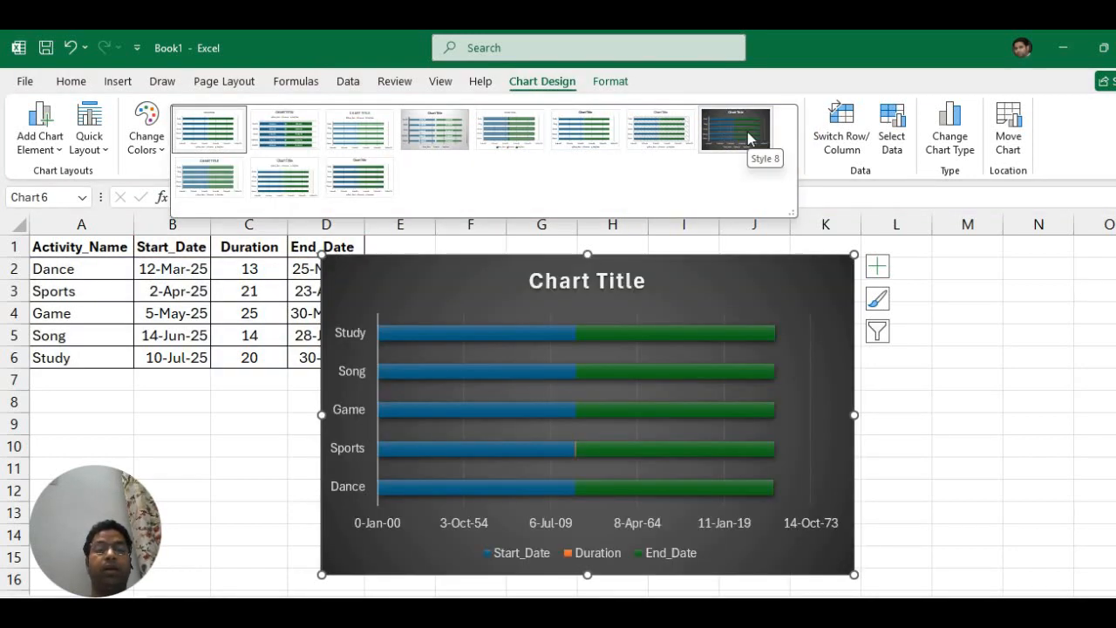
click(748, 137)
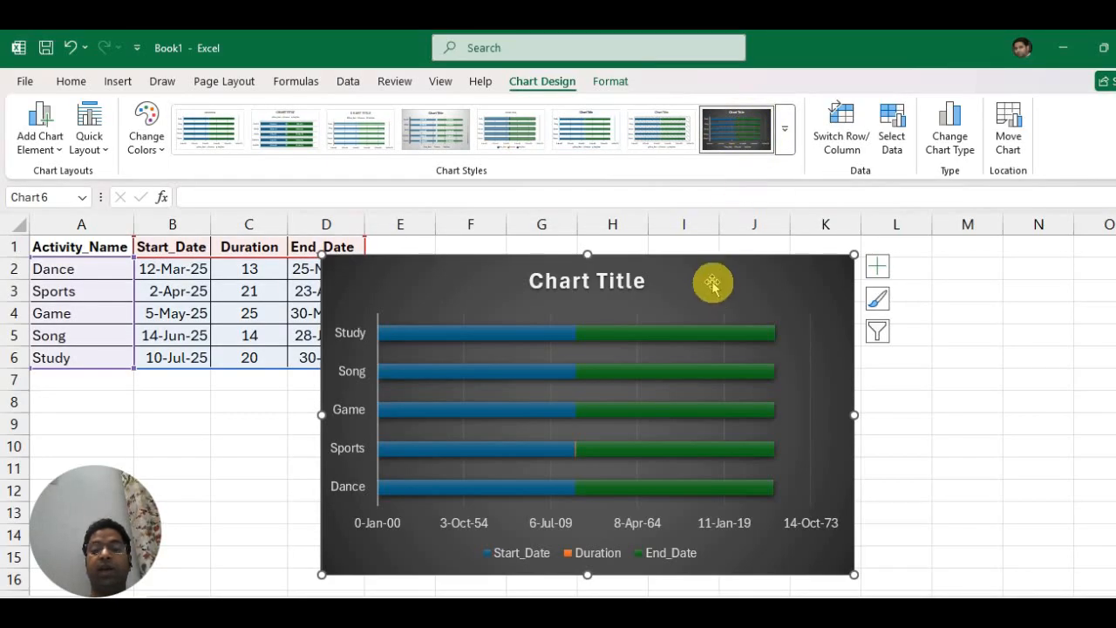
drag(708, 278, 753, 261)
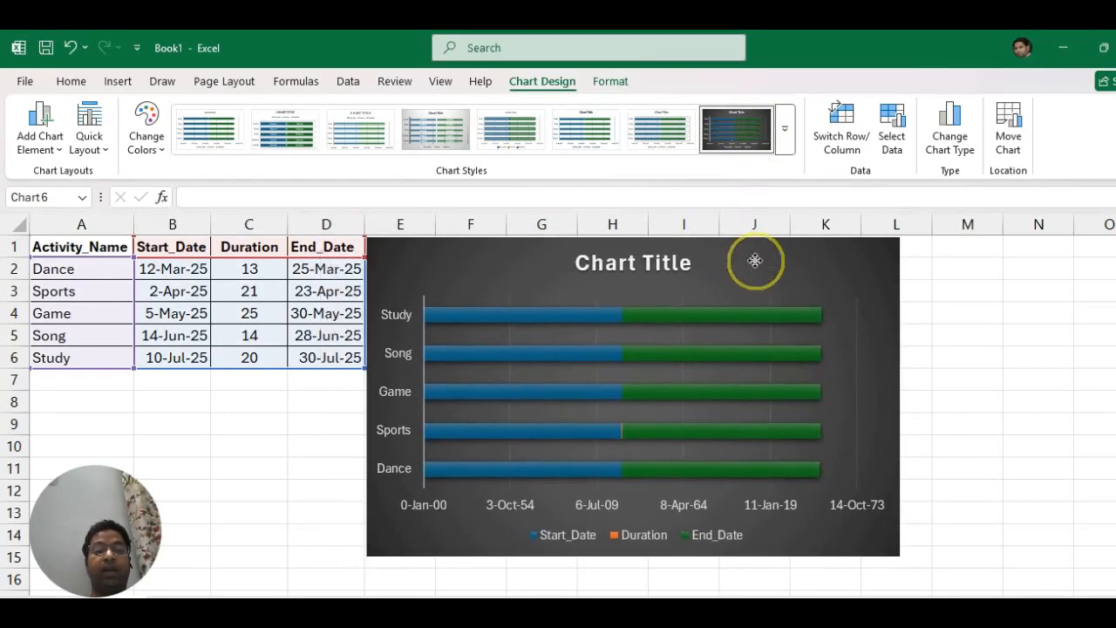
right_click(427, 506)
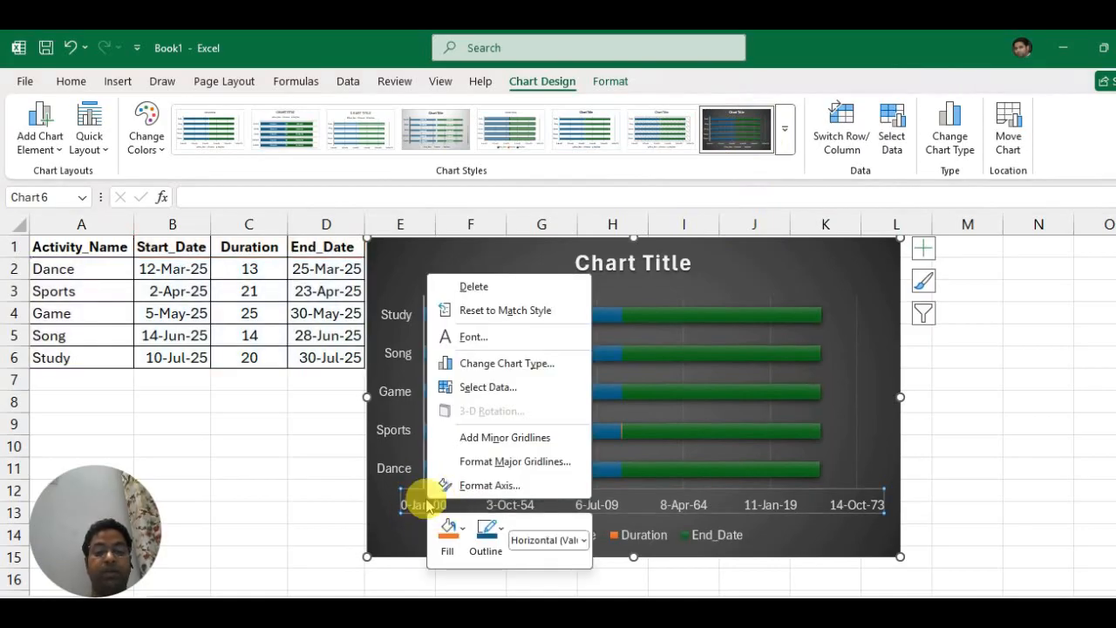
click(476, 486)
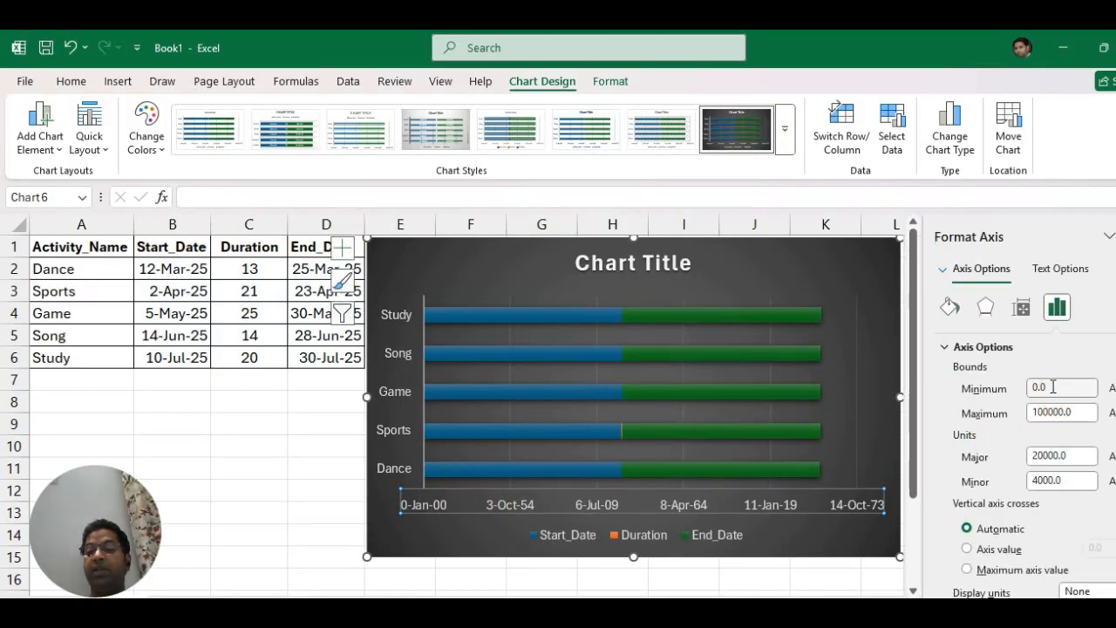
drag(1053, 386, 1032, 397)
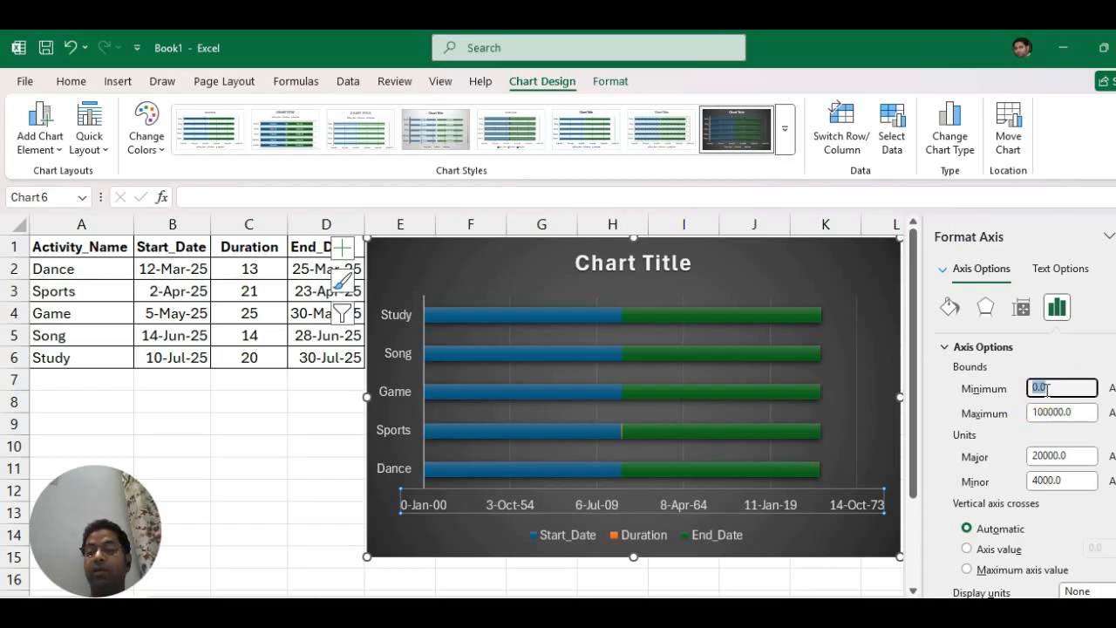
click(1047, 389)
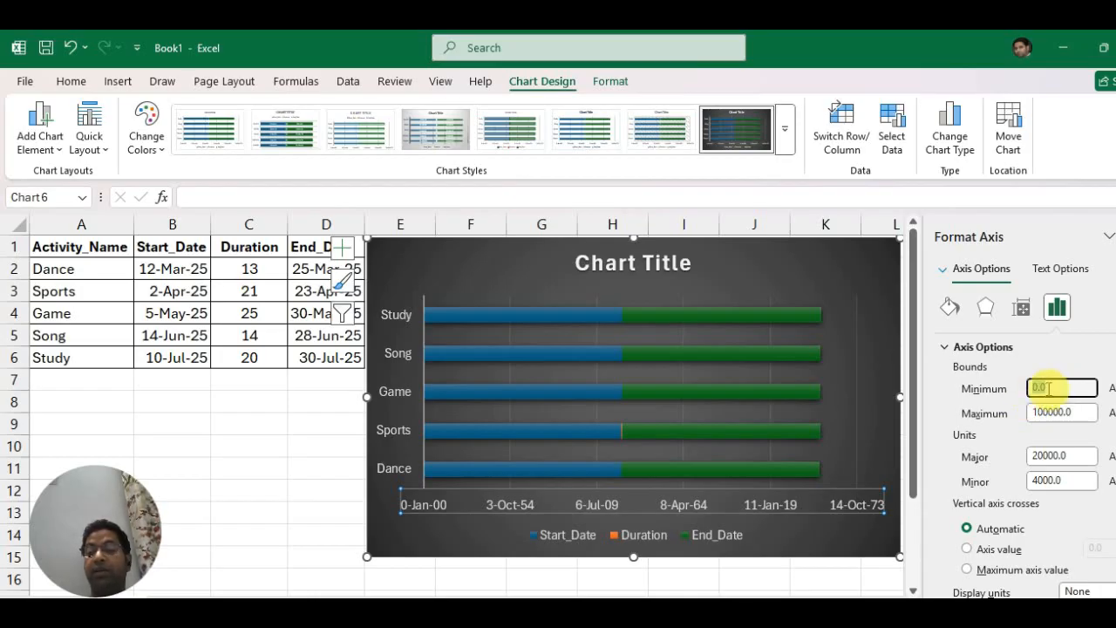
double_click(1048, 389)
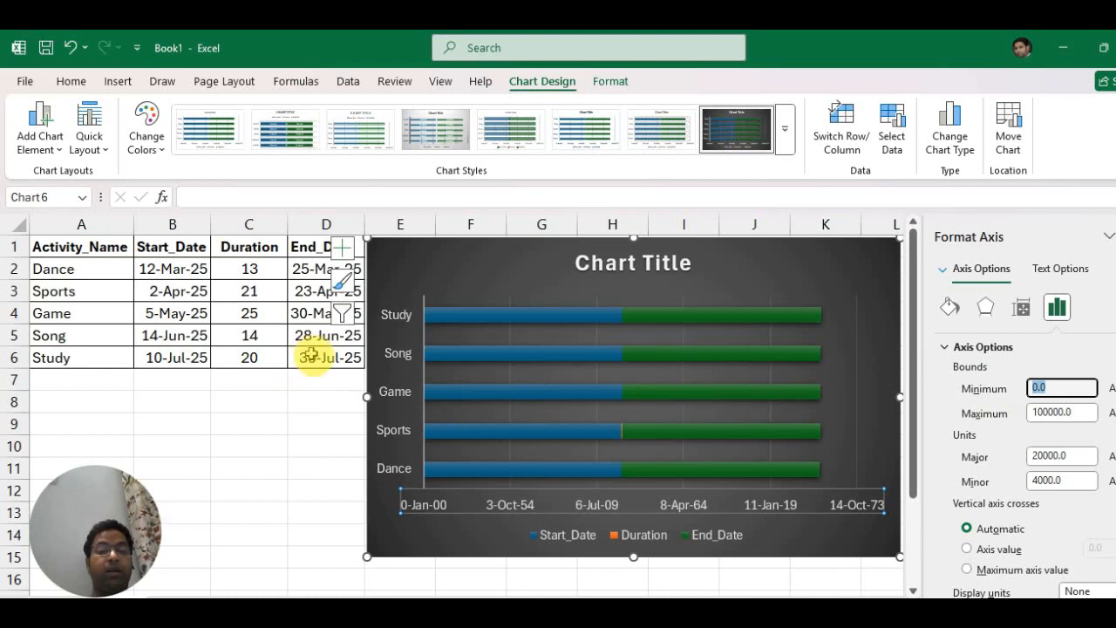
- Format the start dates in B2:B6 and the end dates in D2:D6 as General numbers
drag(309, 357, 322, 272)
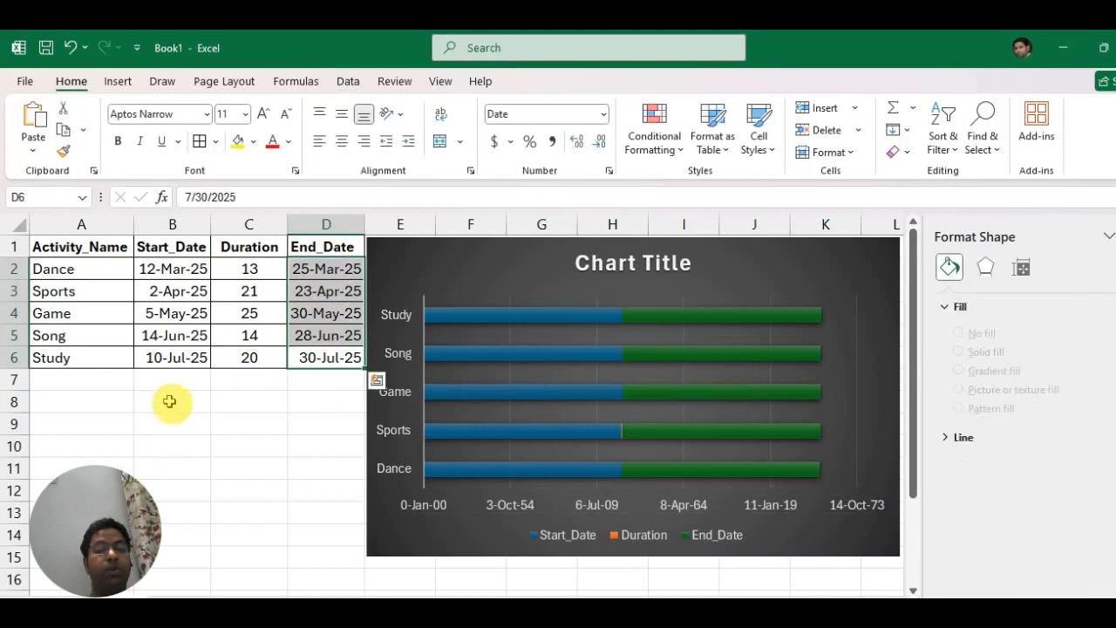
drag(175, 356, 188, 268)
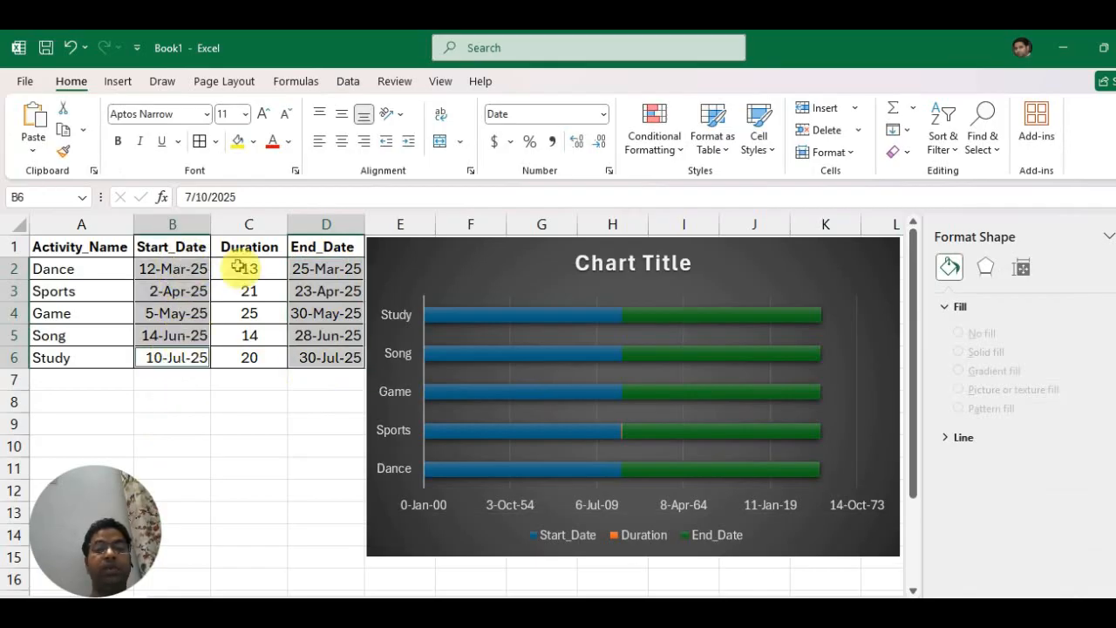
click(603, 115)
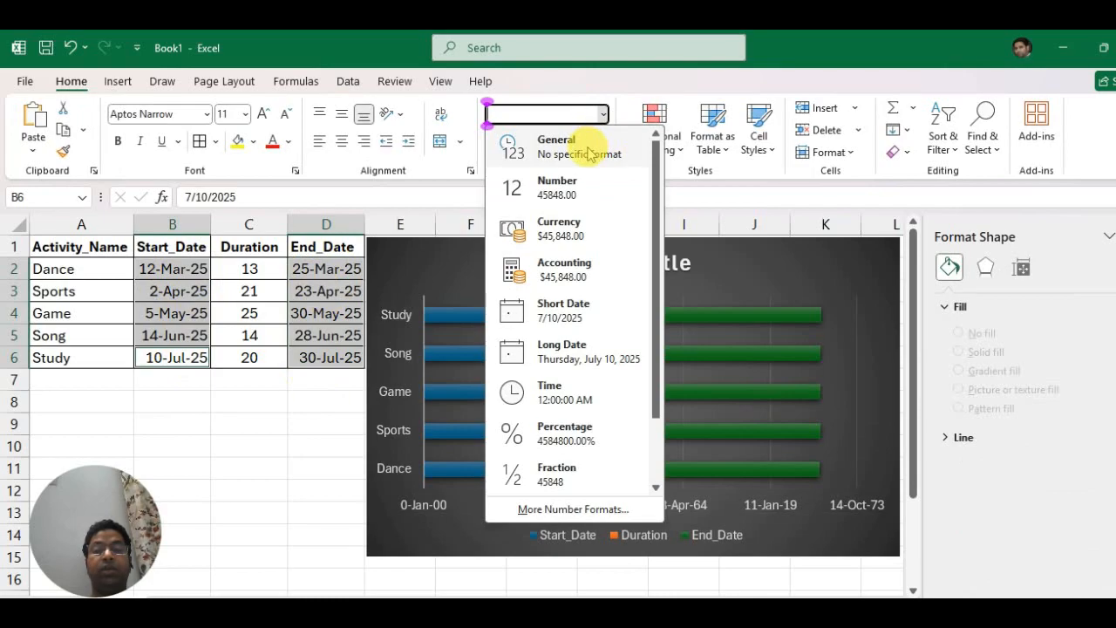
click(591, 155)
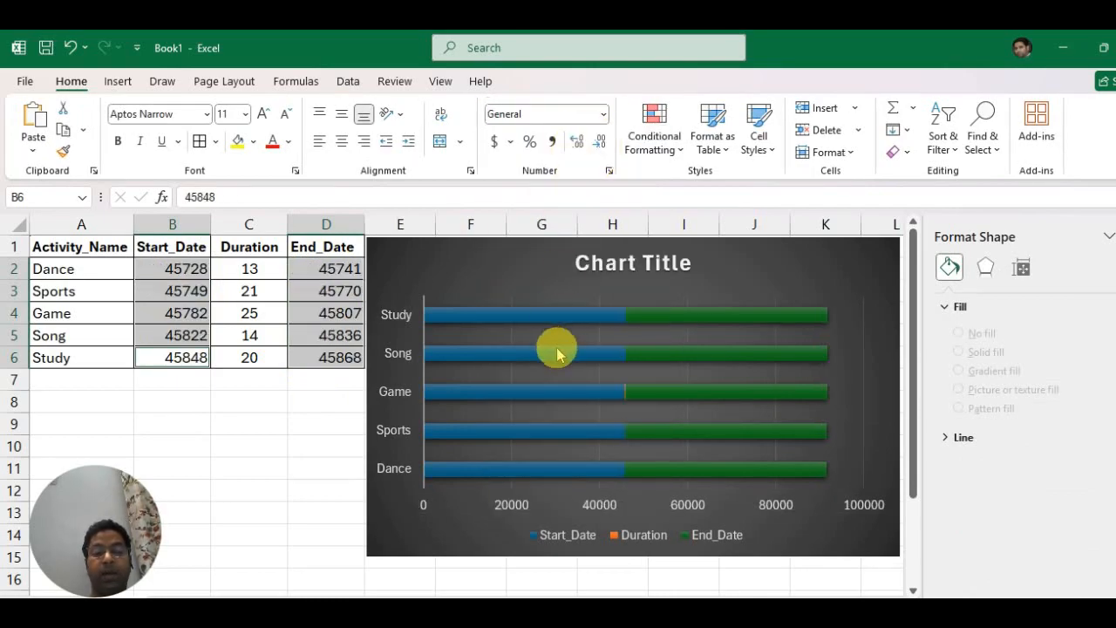
- Set the minimum bound of the chart's horizontal axis to 45728
right_click(501, 500)
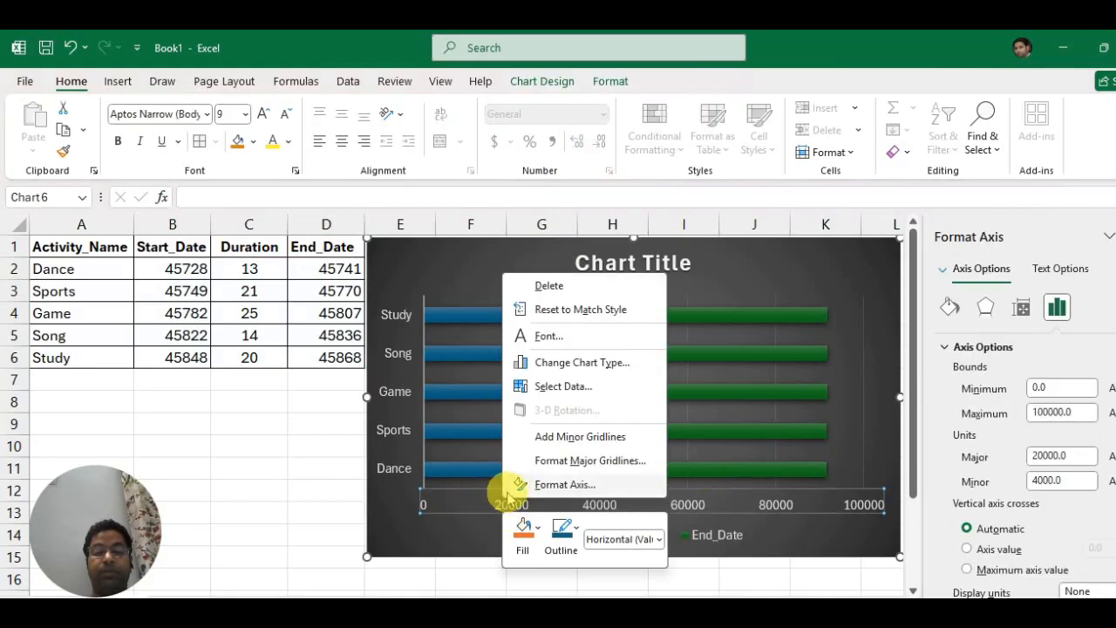
click(551, 485)
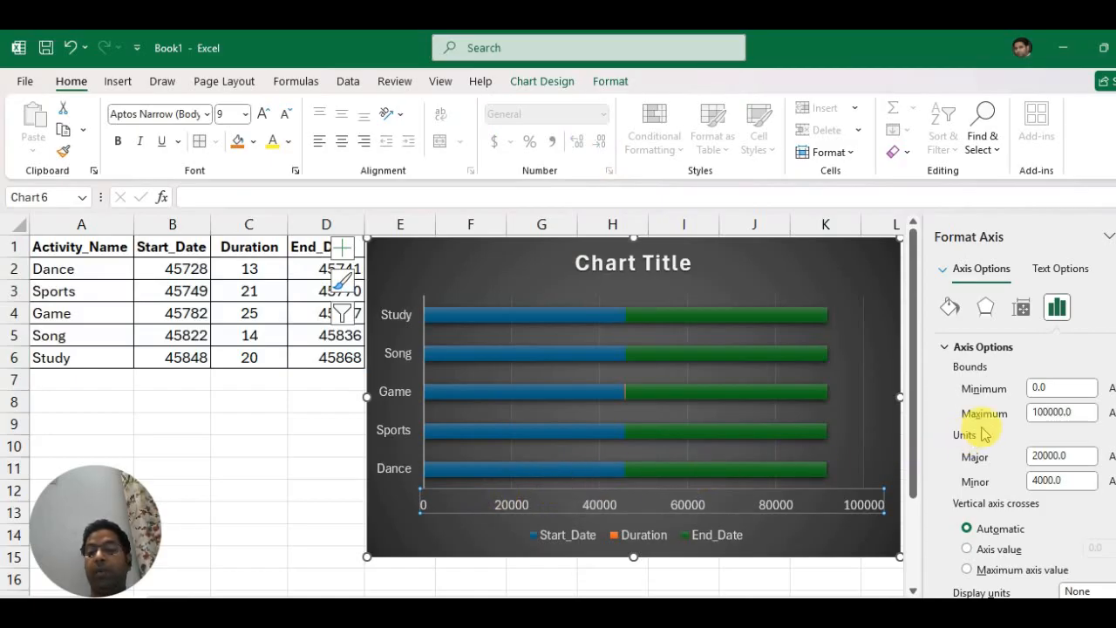
click(1066, 388)
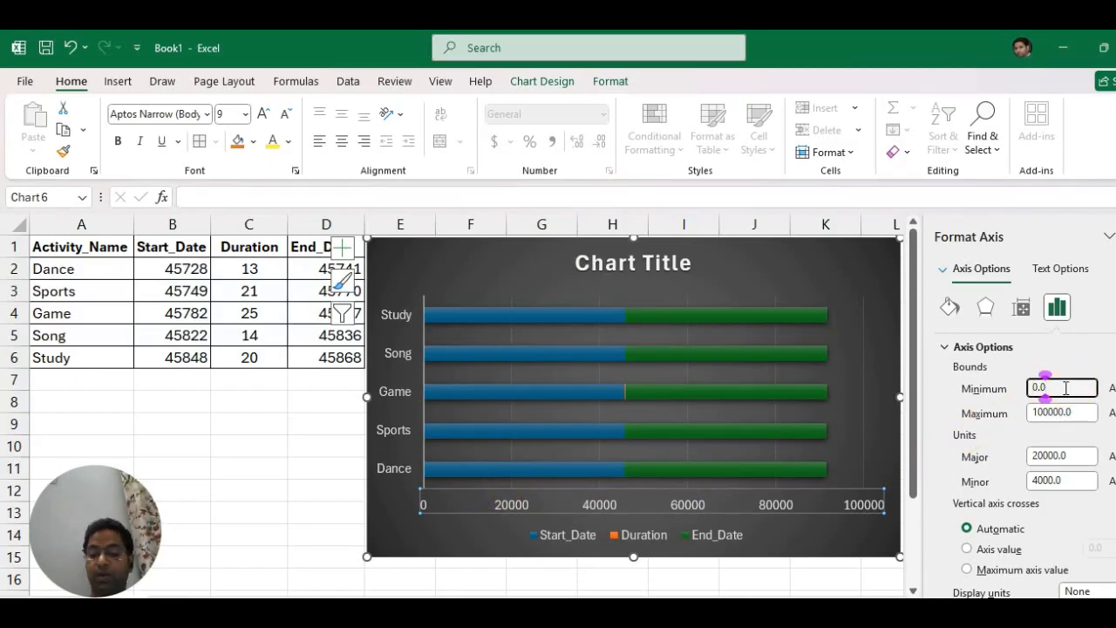
key(BackSpace)
key(BackSpace)
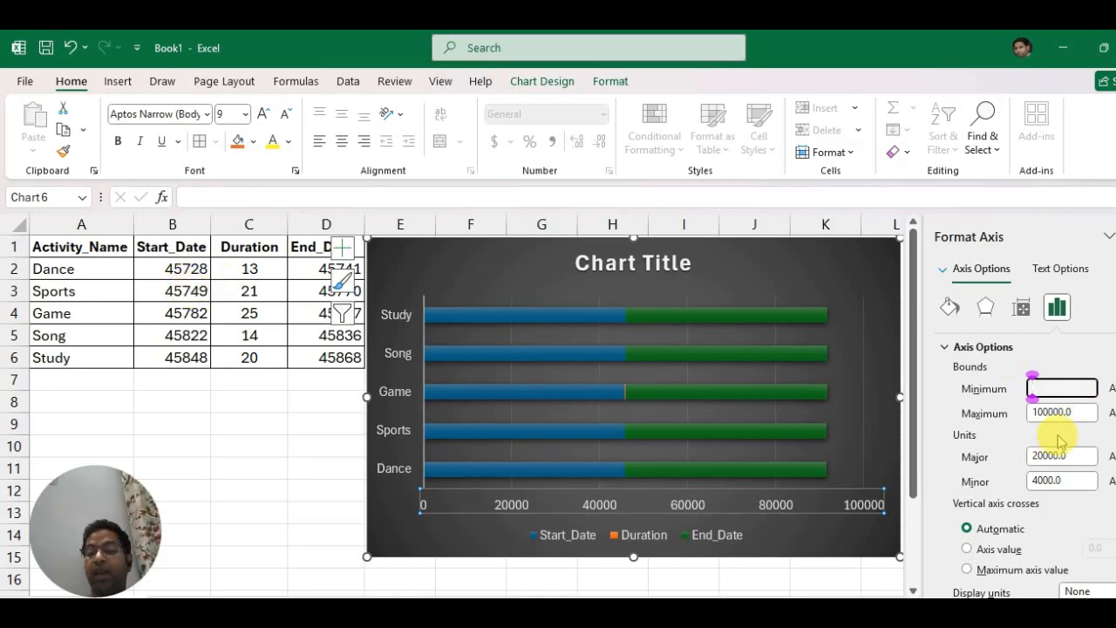
text(45728)
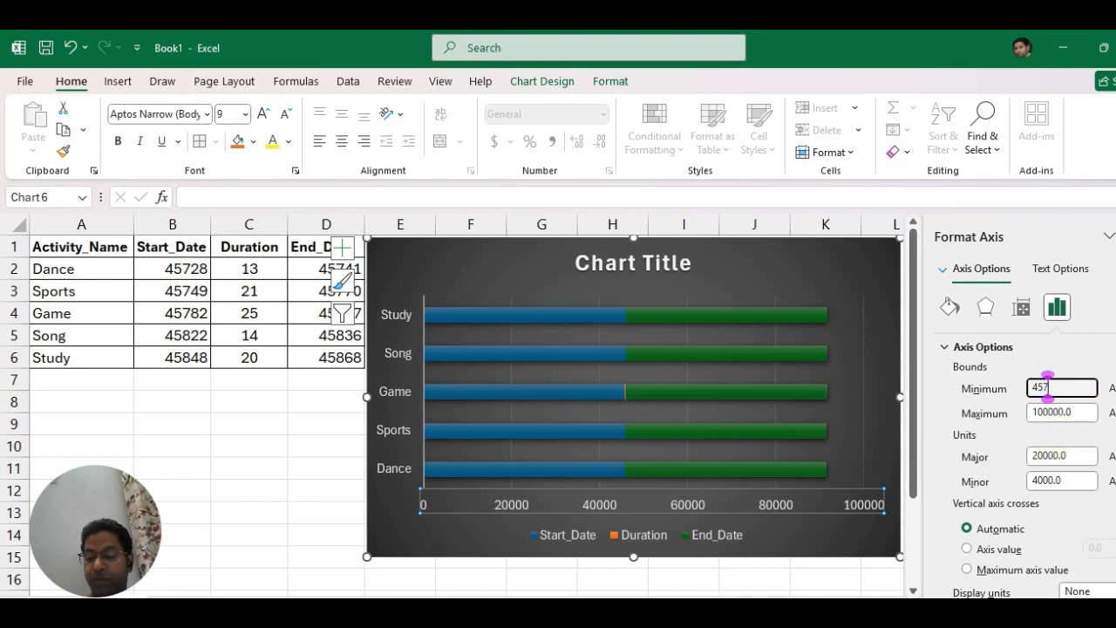
- Set the maximum bound of the chart's horizontal axis to 45868
click(1087, 410)
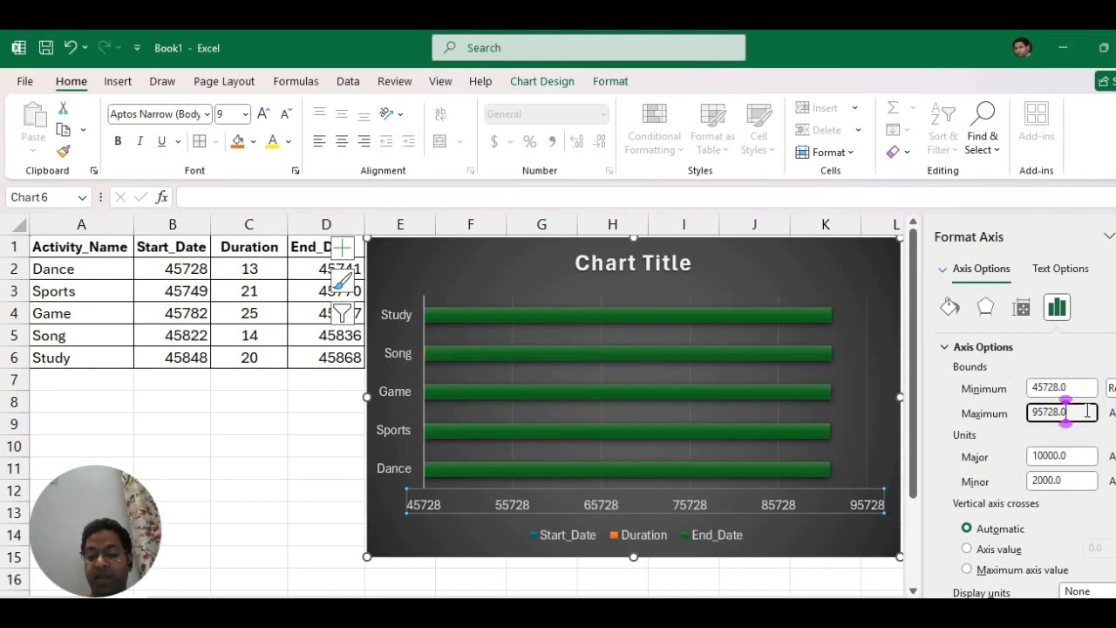
key(BackSpace)
key(BackSpace)
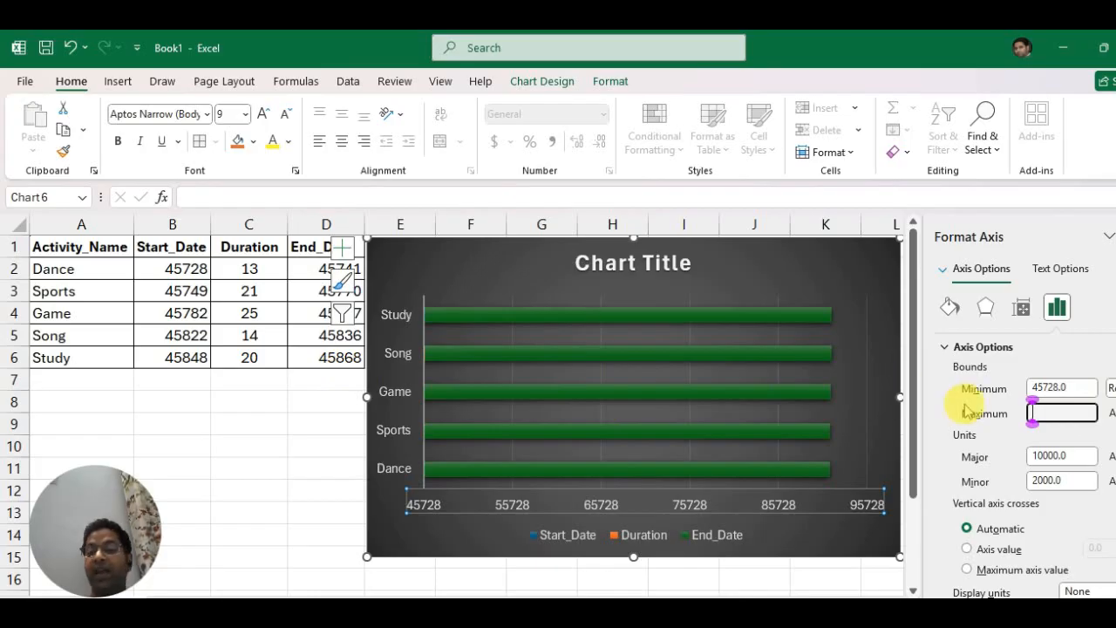
text(45868)
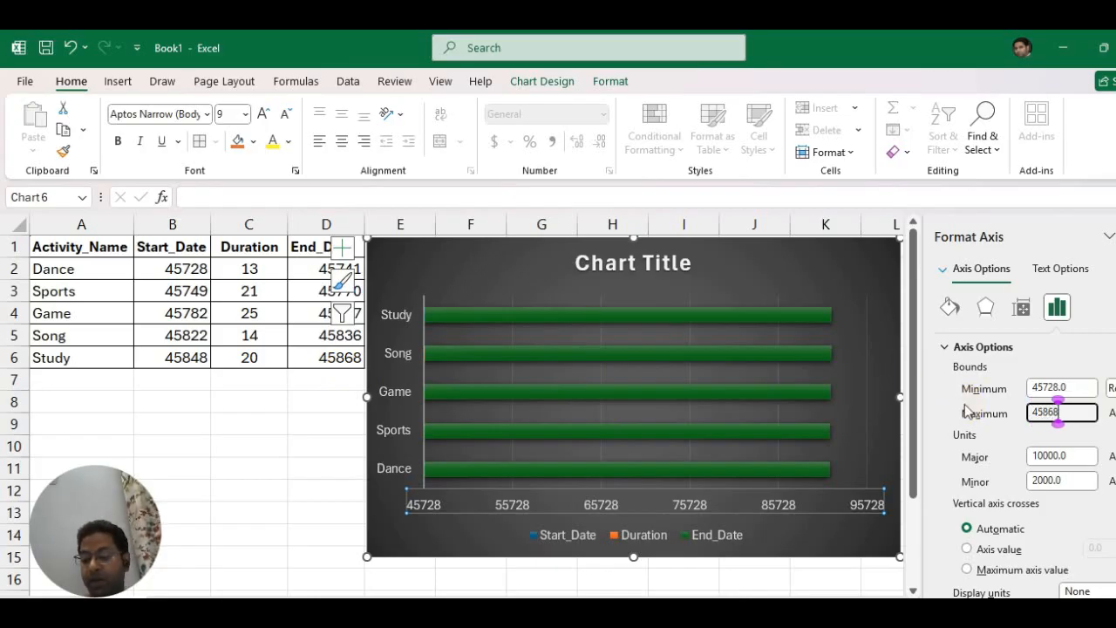
key(Return)
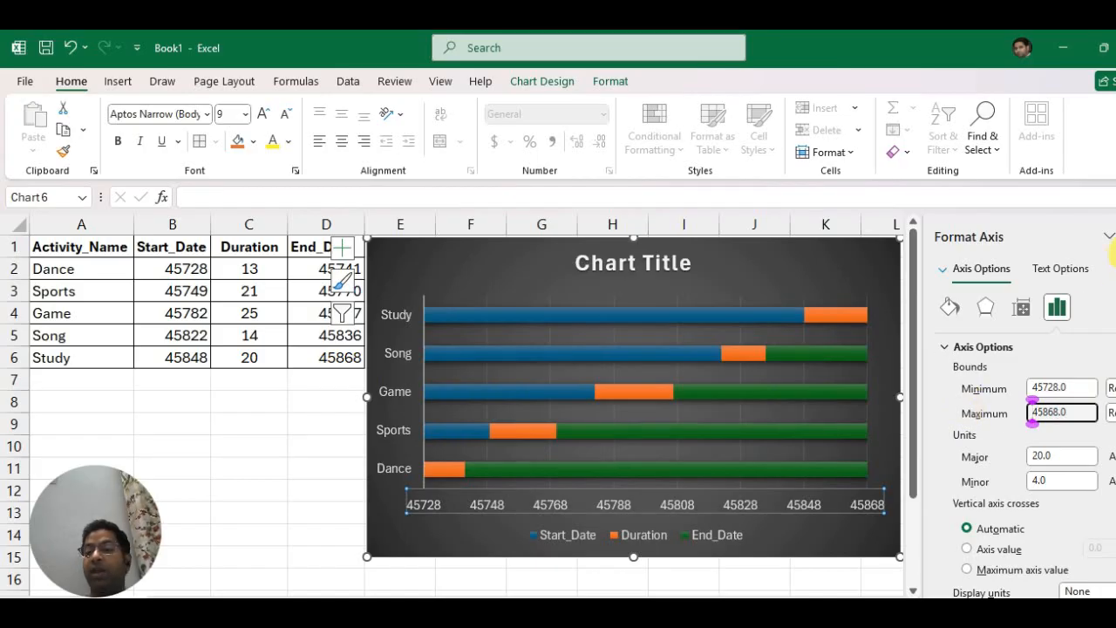
- Put the activity categories on the chart's vertical axis in reverse order
click(1111, 237)
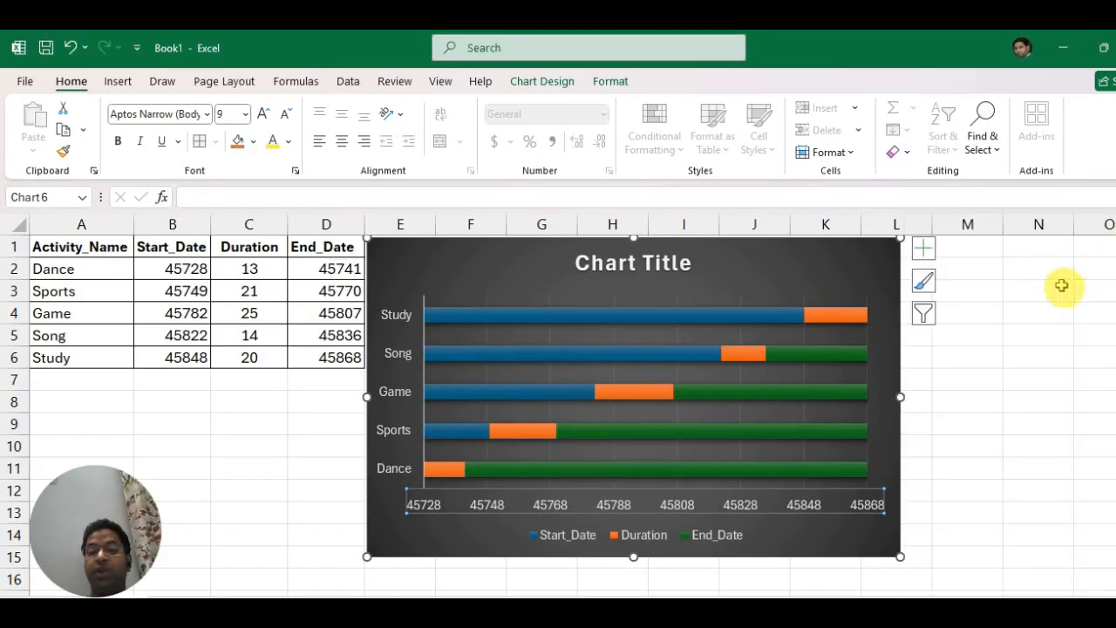
right_click(396, 359)
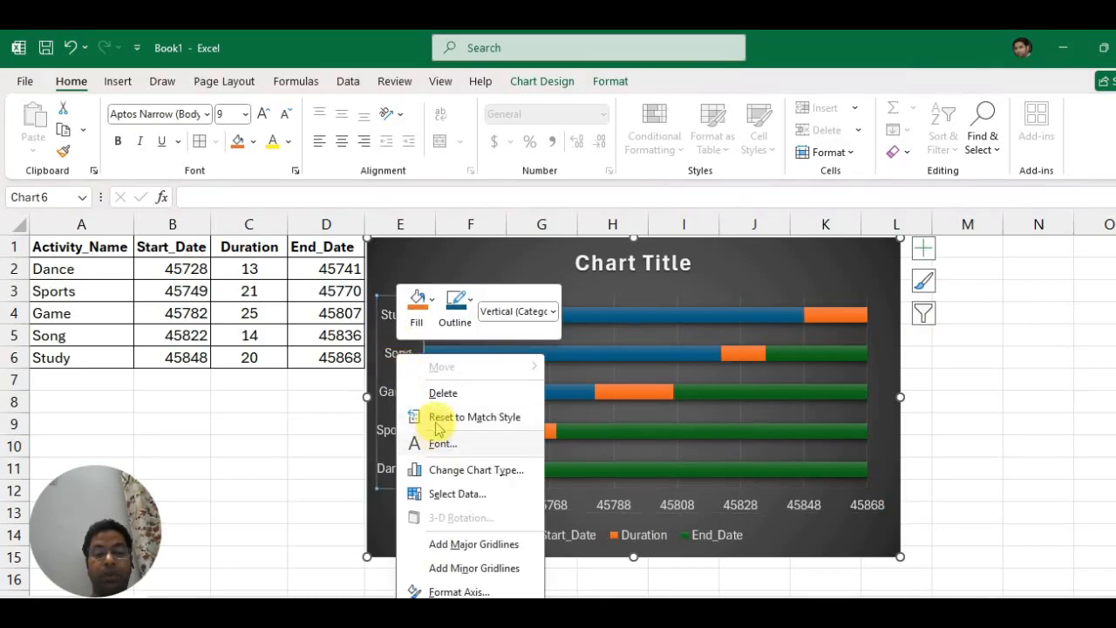
right_click(390, 314)
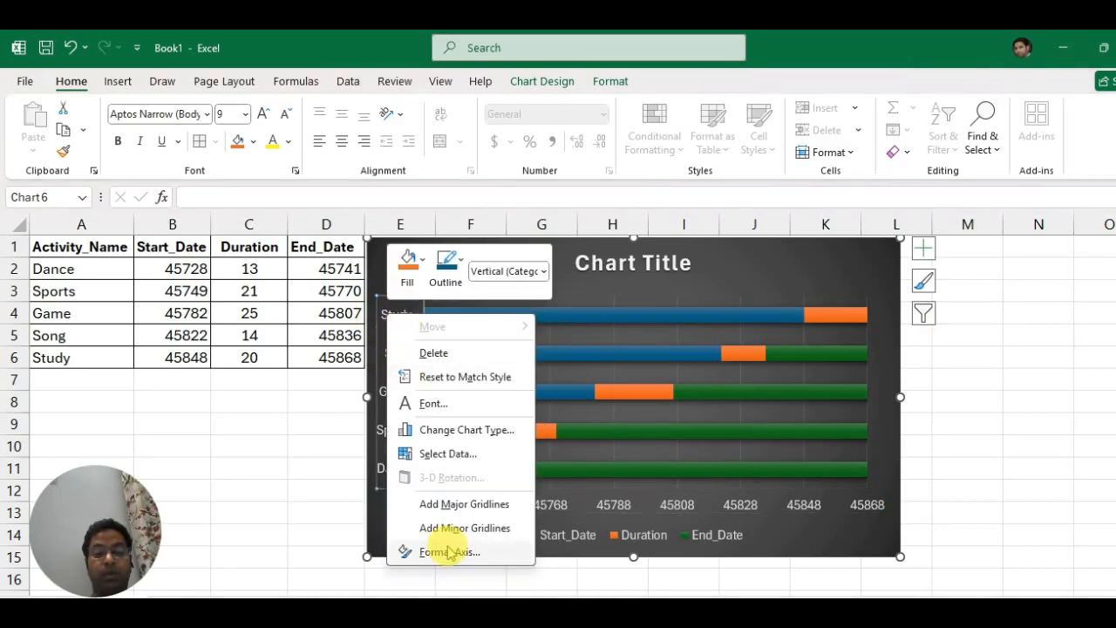
click(448, 552)
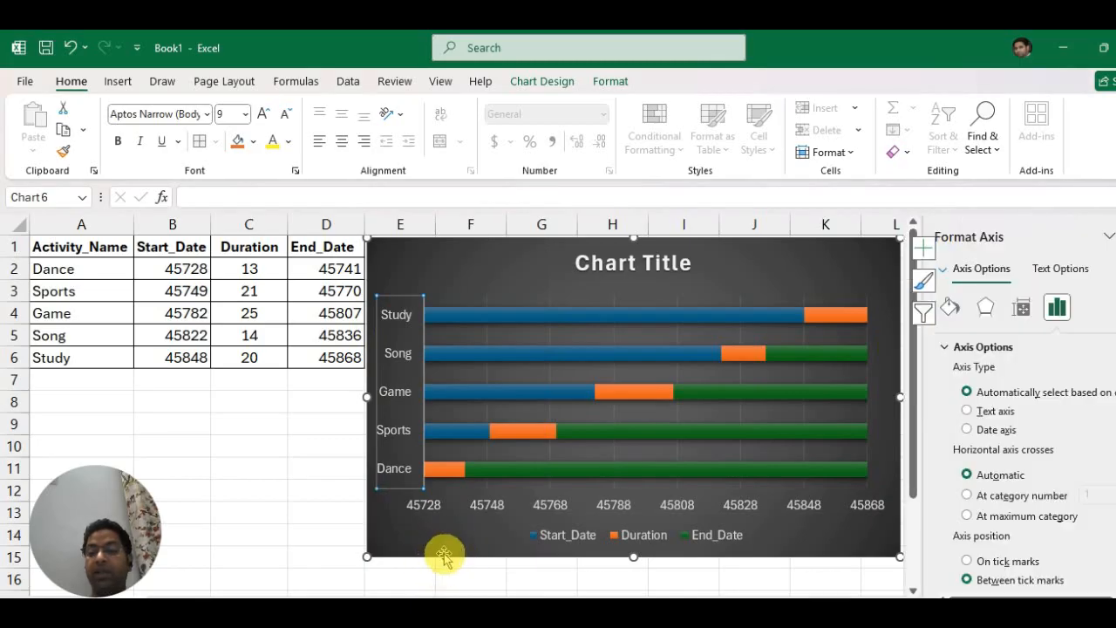
scroll(1011, 438, down, 1)
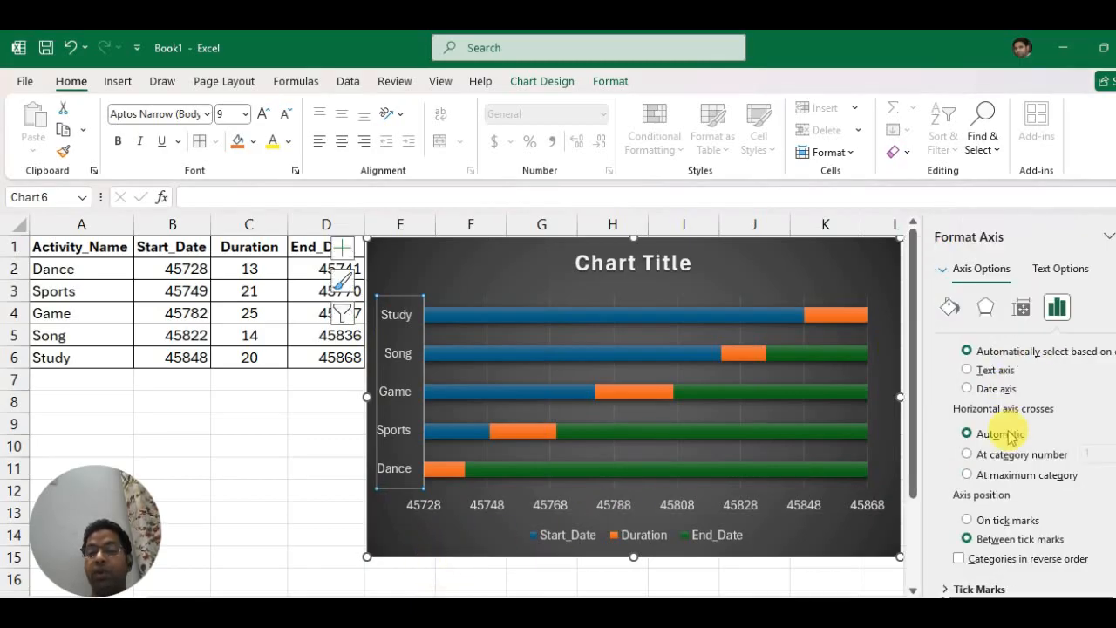
scroll(1011, 438, down, 1)
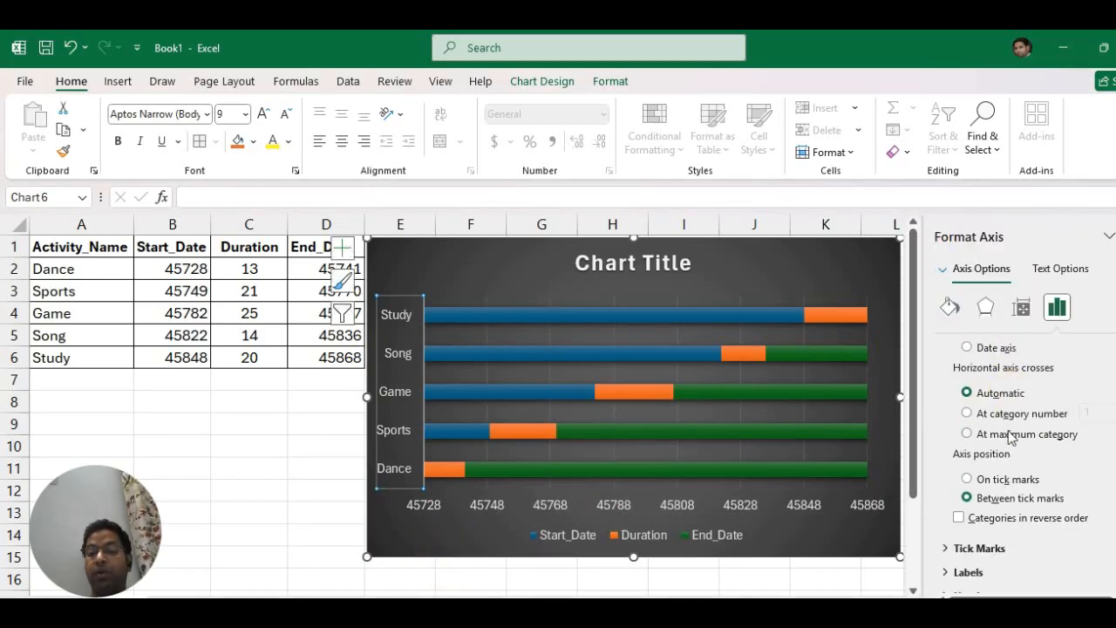
click(959, 517)
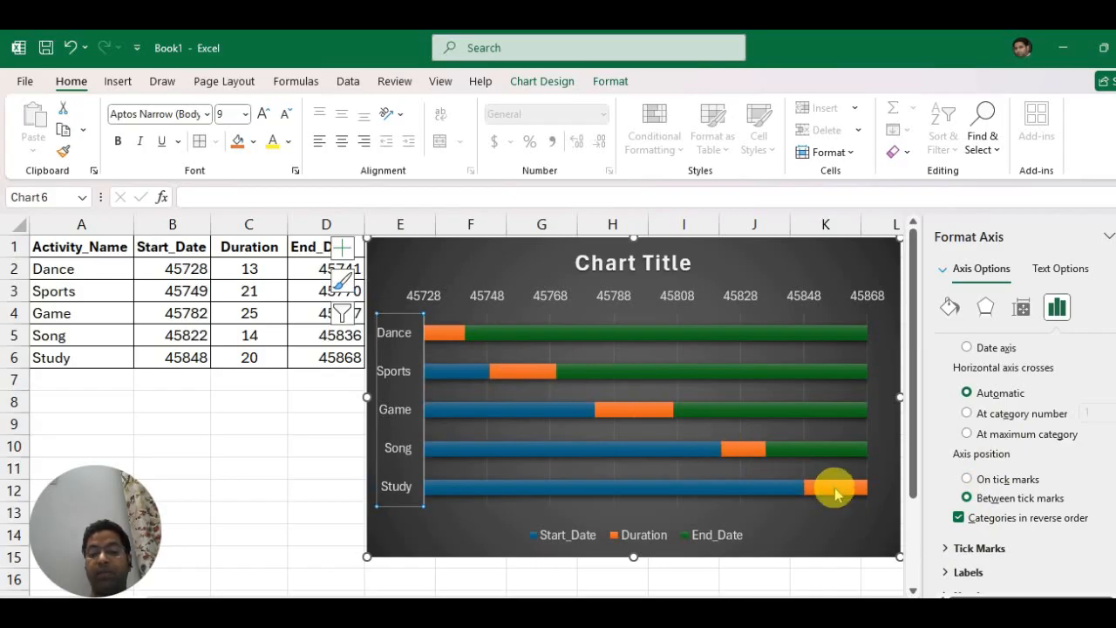
mouse_move(827, 493)
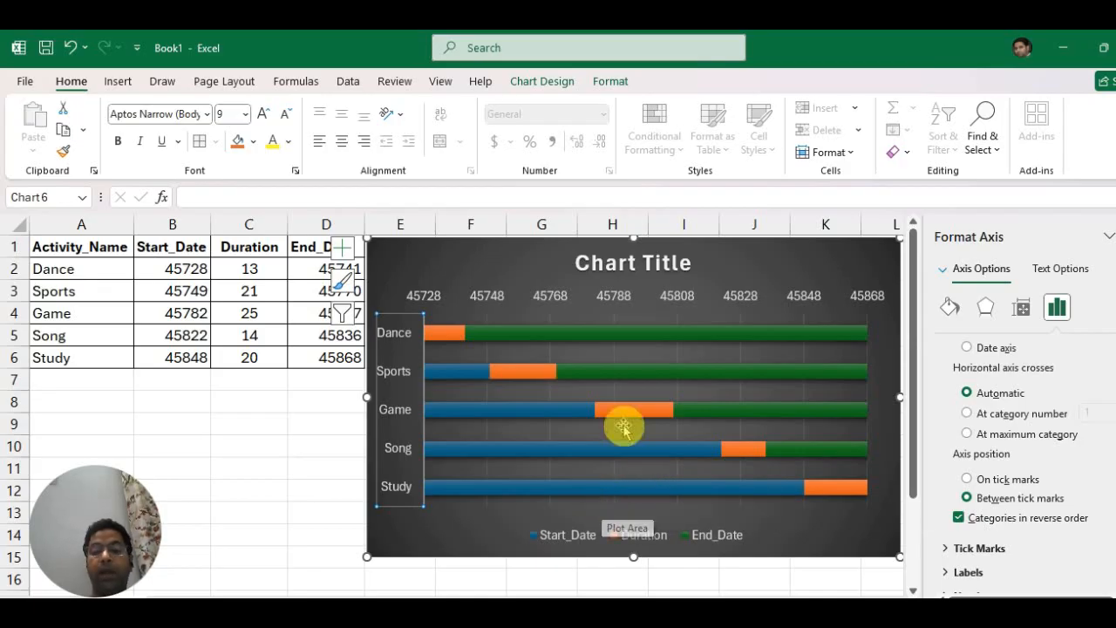
click(1113, 235)
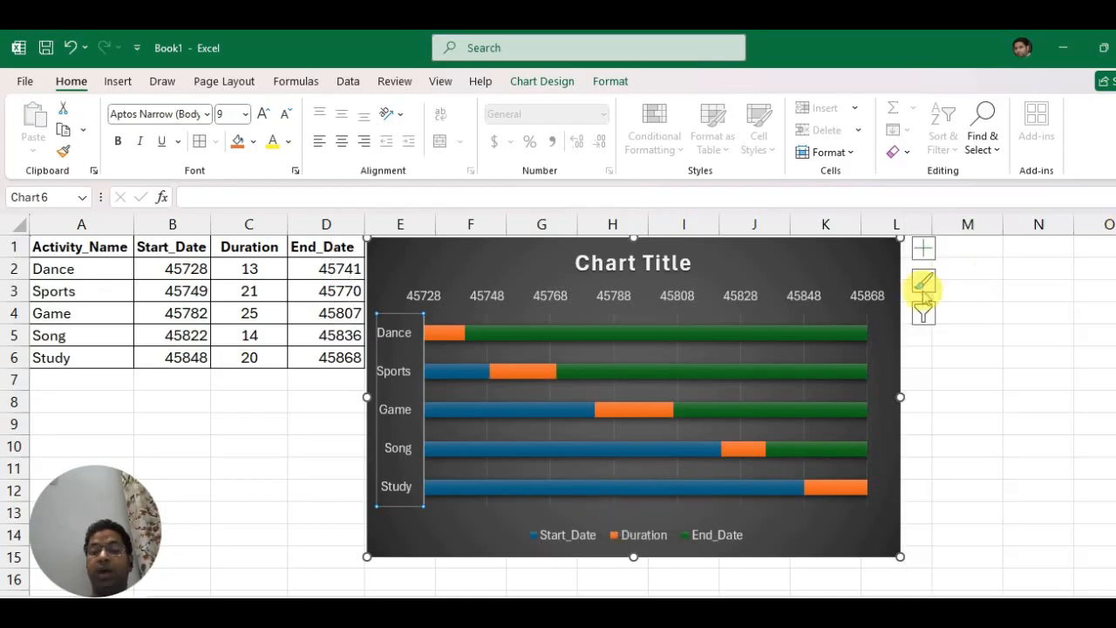
- Set the End_Date series bars in the chart to No fill
click(664, 340)
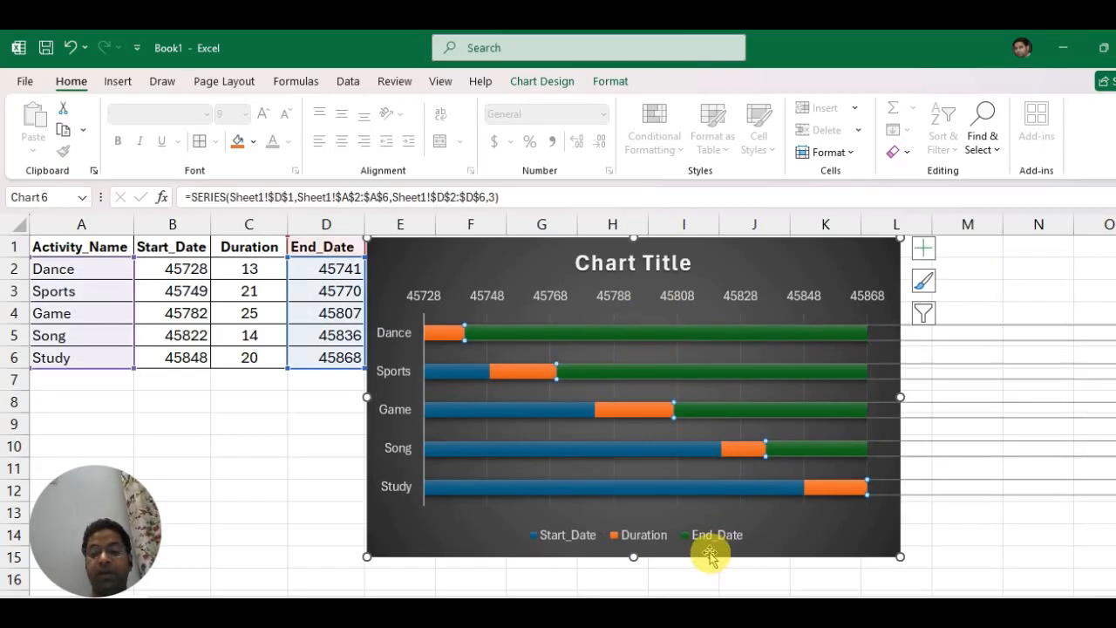
mouse_move(679, 340)
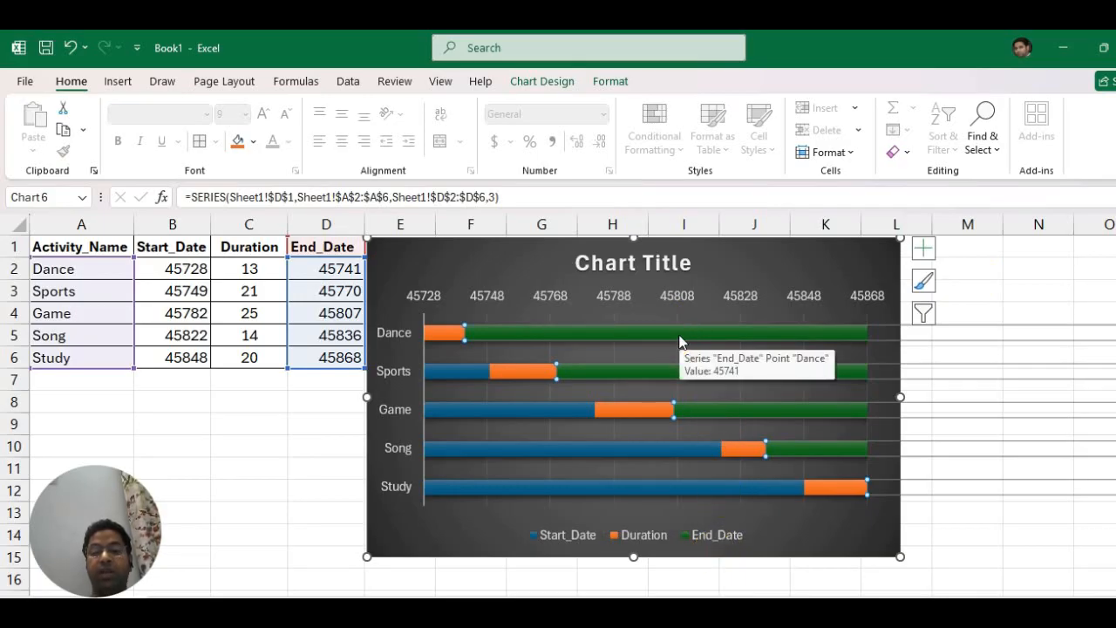
right_click(679, 340)
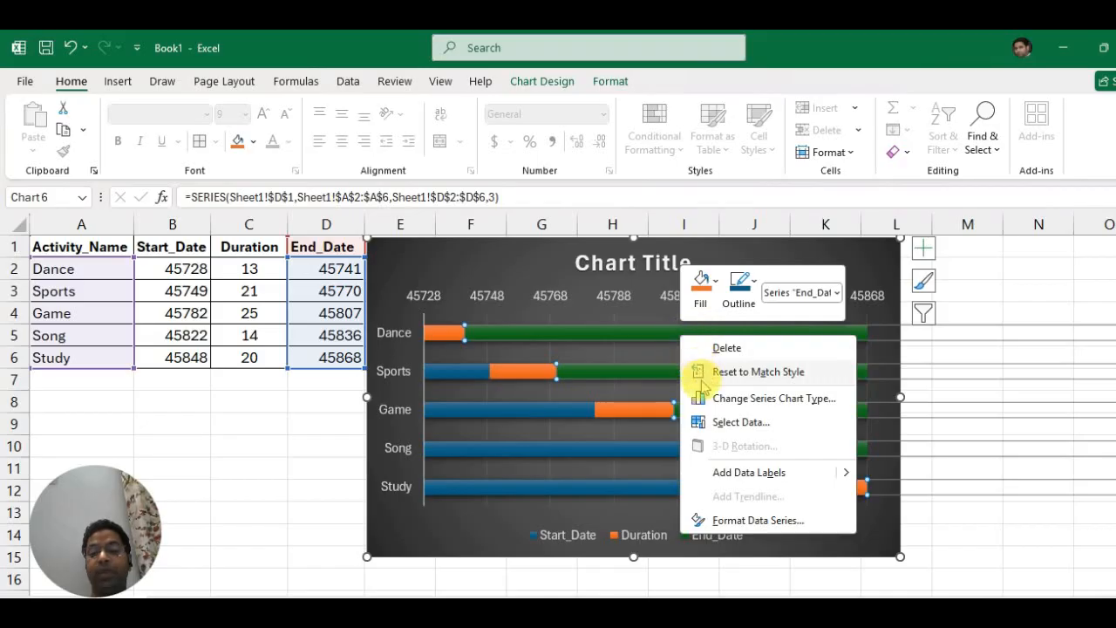
click(746, 521)
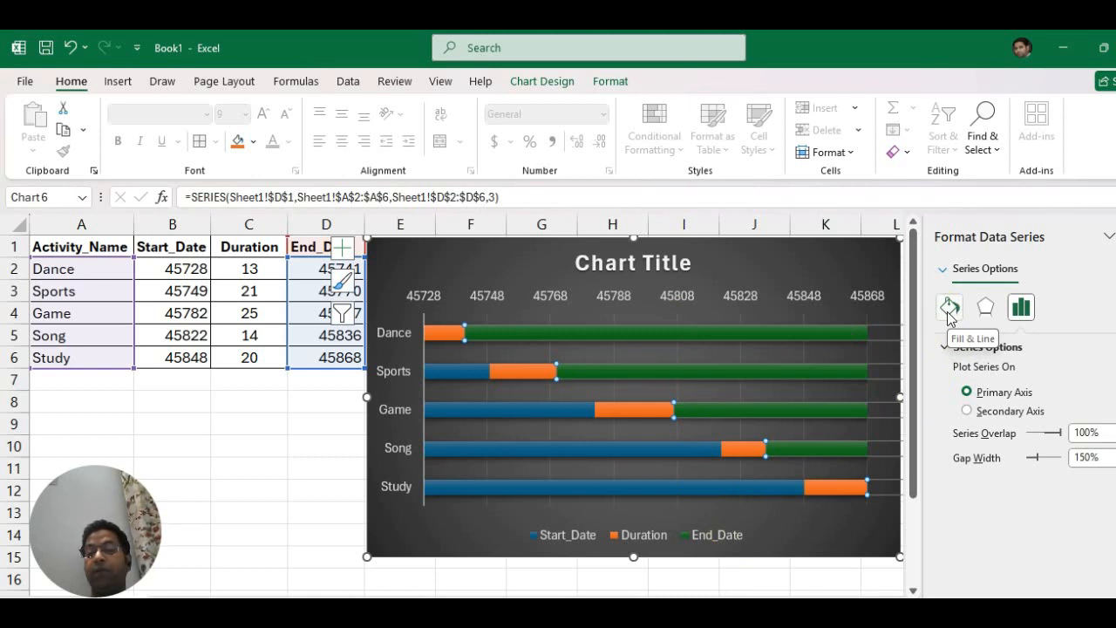
click(949, 312)
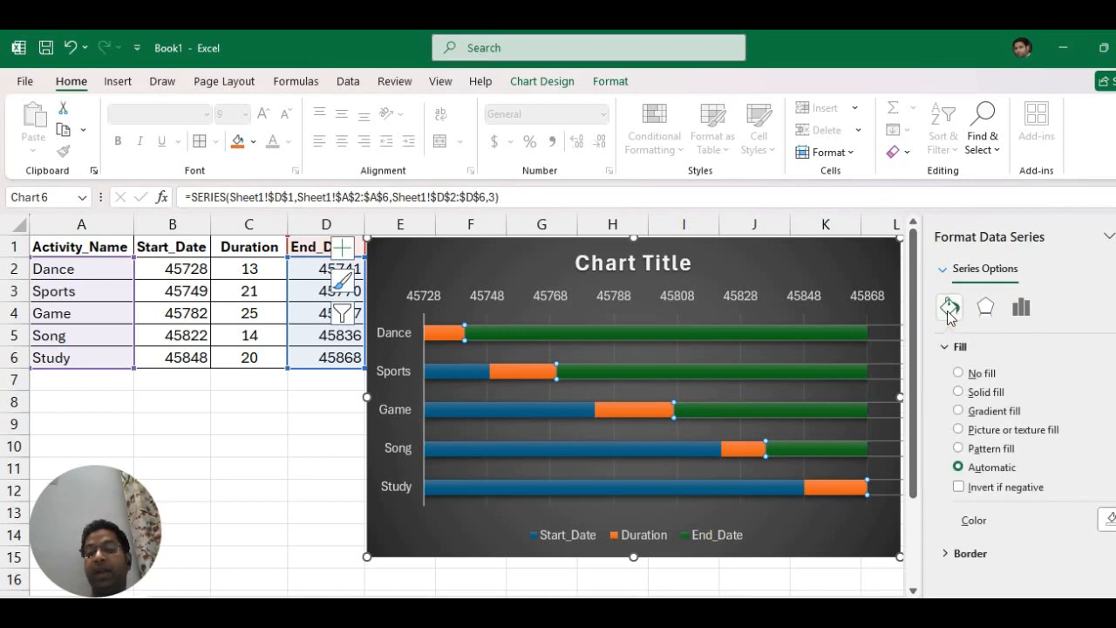
click(958, 374)
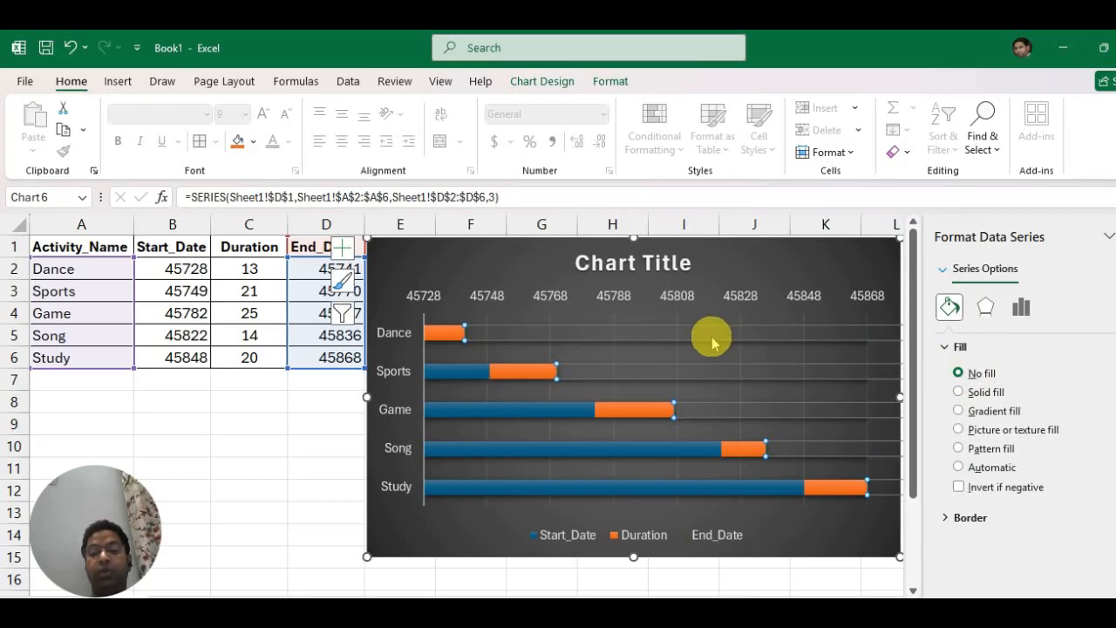
mouse_move(700, 341)
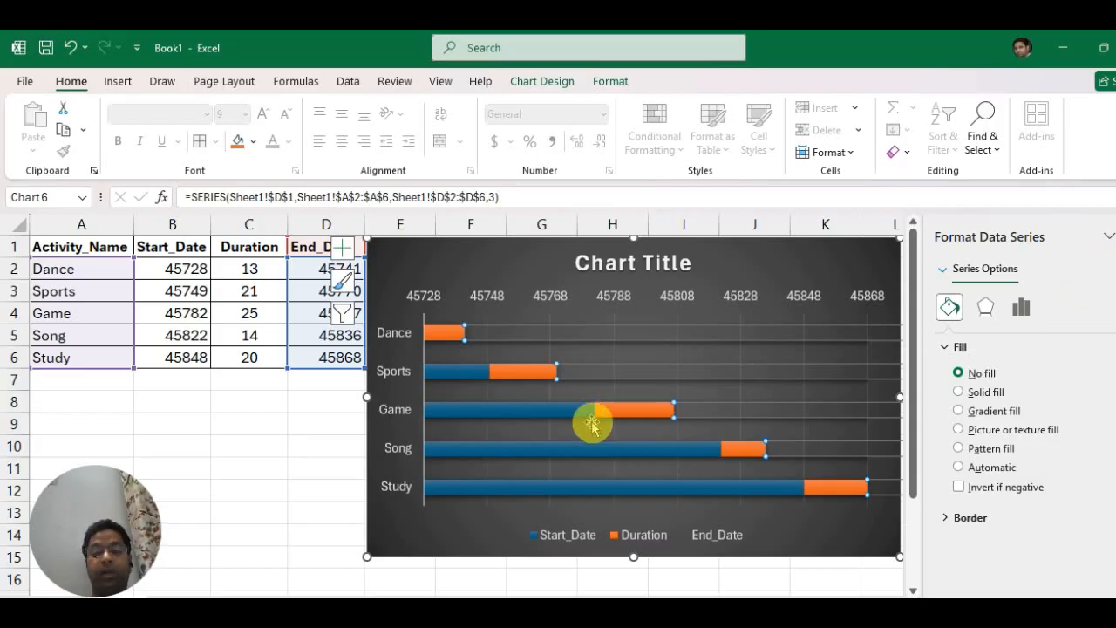
- Set the Start_Date series bars in the chart to No fill
click(502, 413)
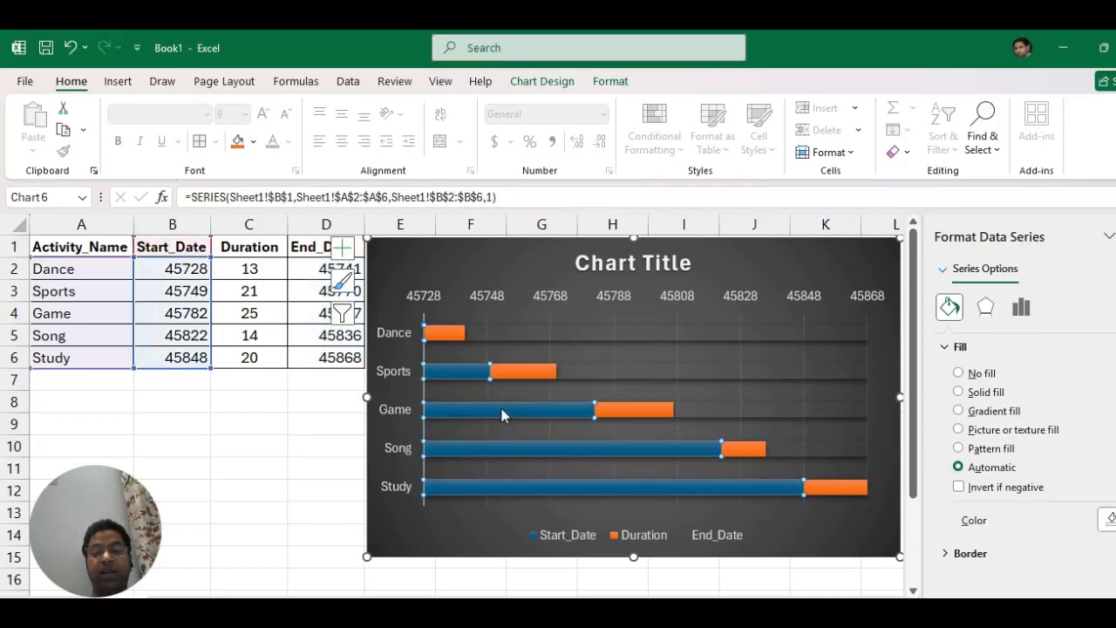
click(959, 373)
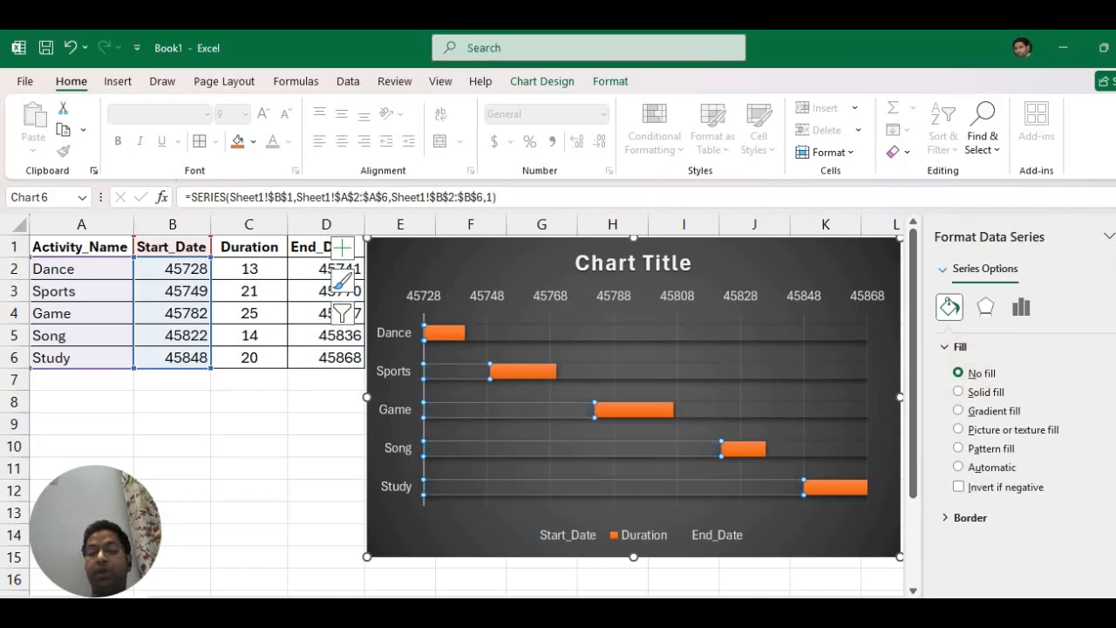
click(1114, 236)
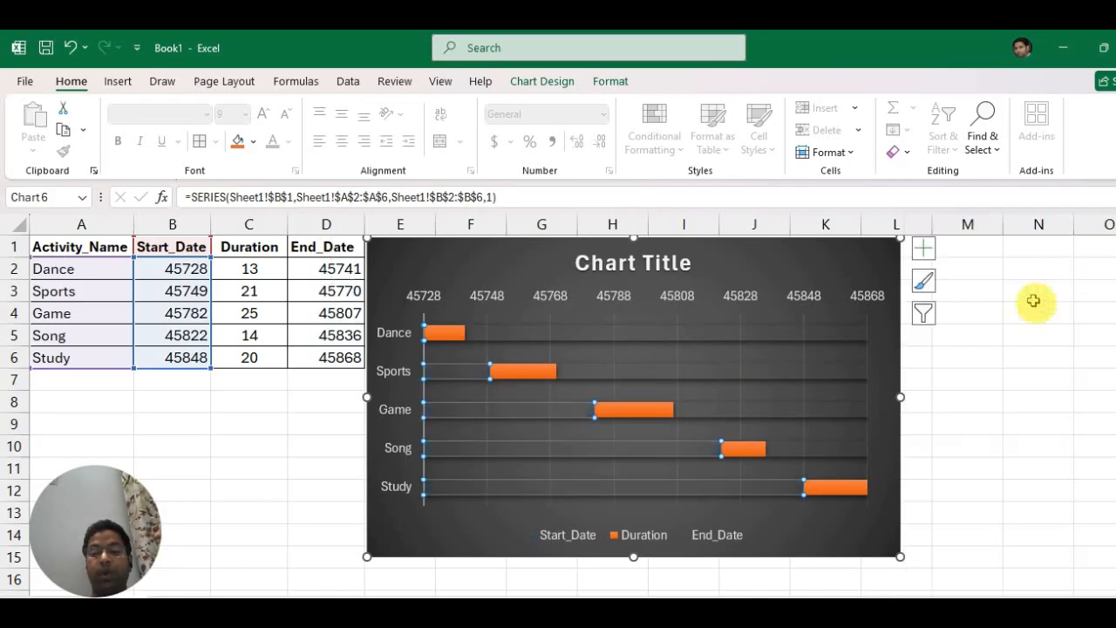
click(974, 377)
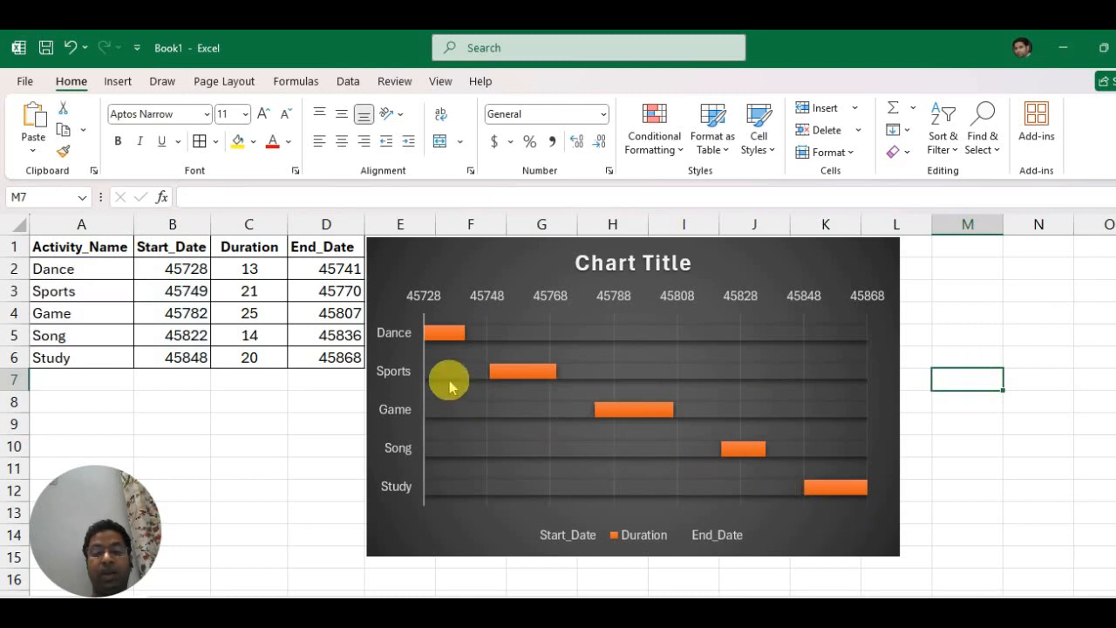
- Delete the Start_Date and End_Date entries from the chart legend, keeping only Duration
click(560, 546)
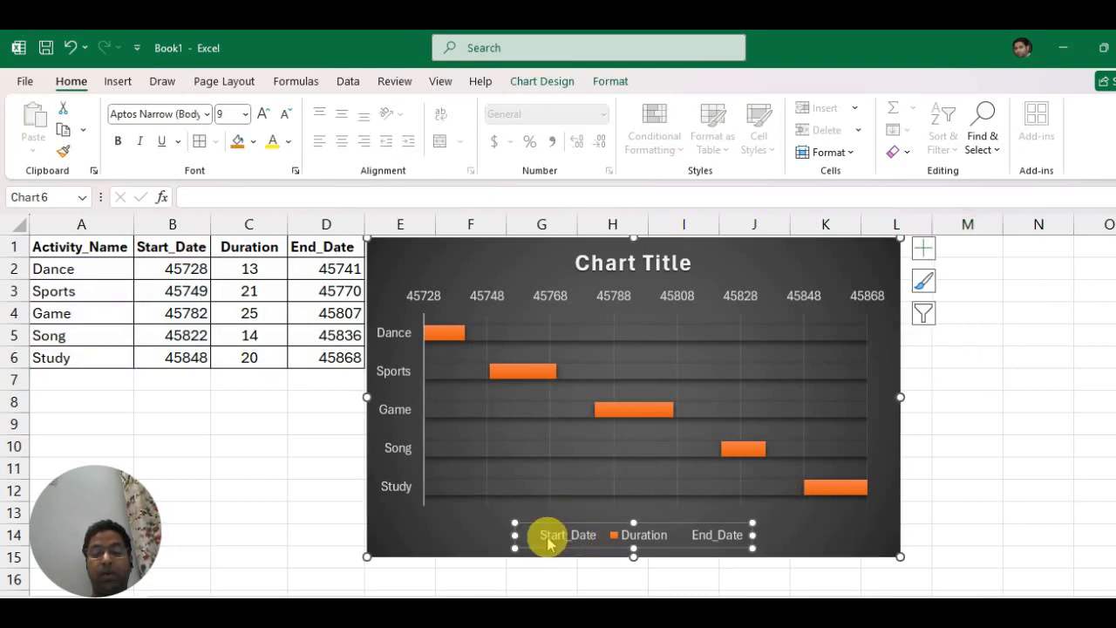
click(551, 542)
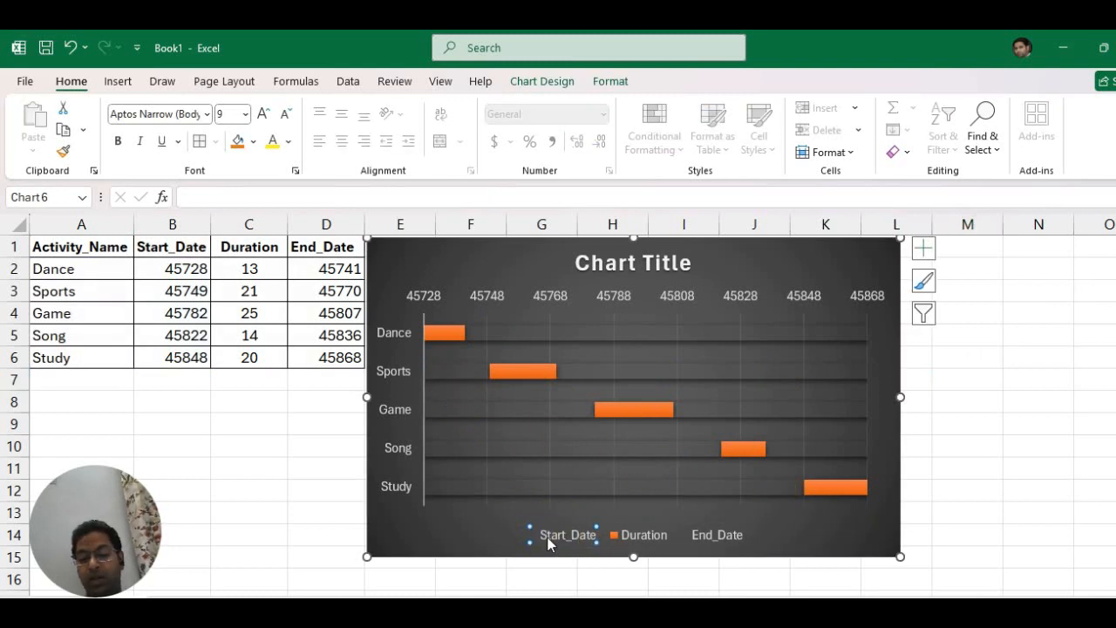
click(549, 542)
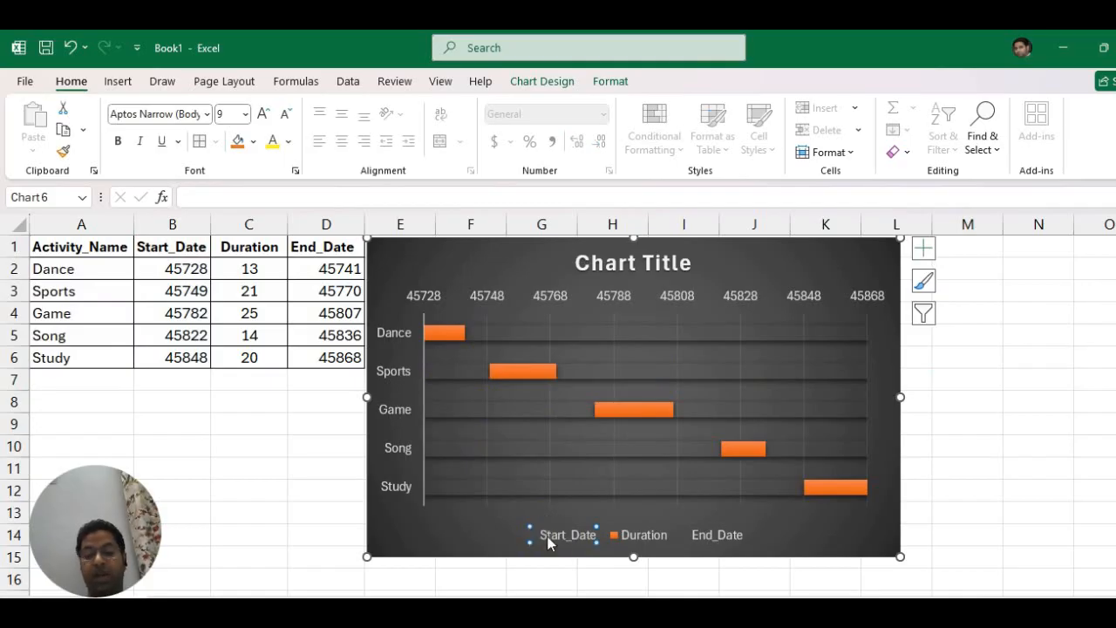
key(Delete)
click(663, 540)
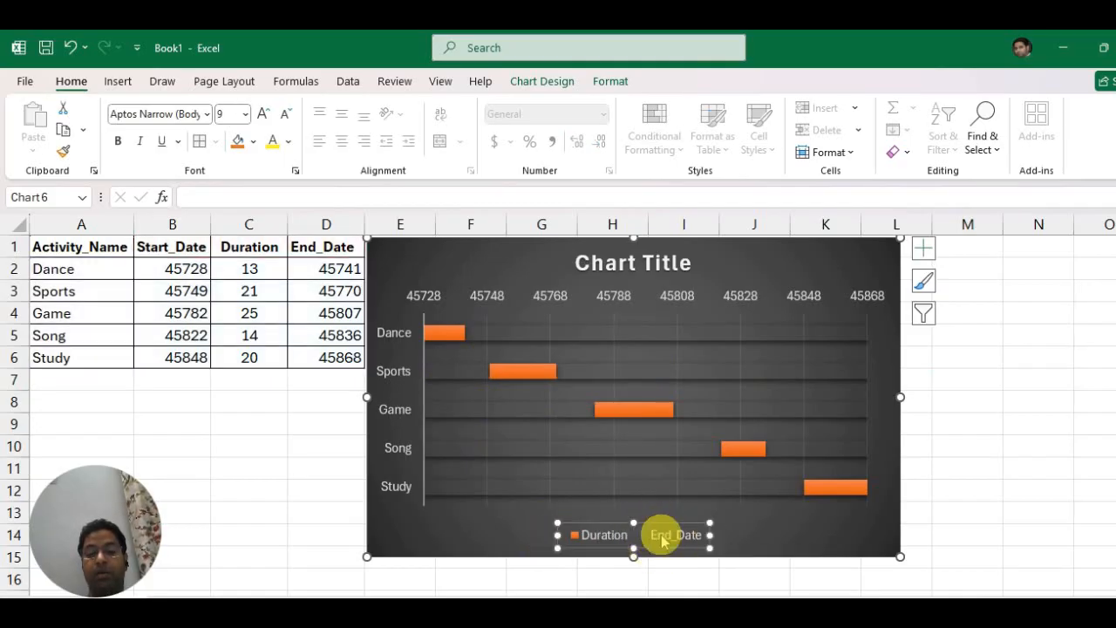
click(663, 540)
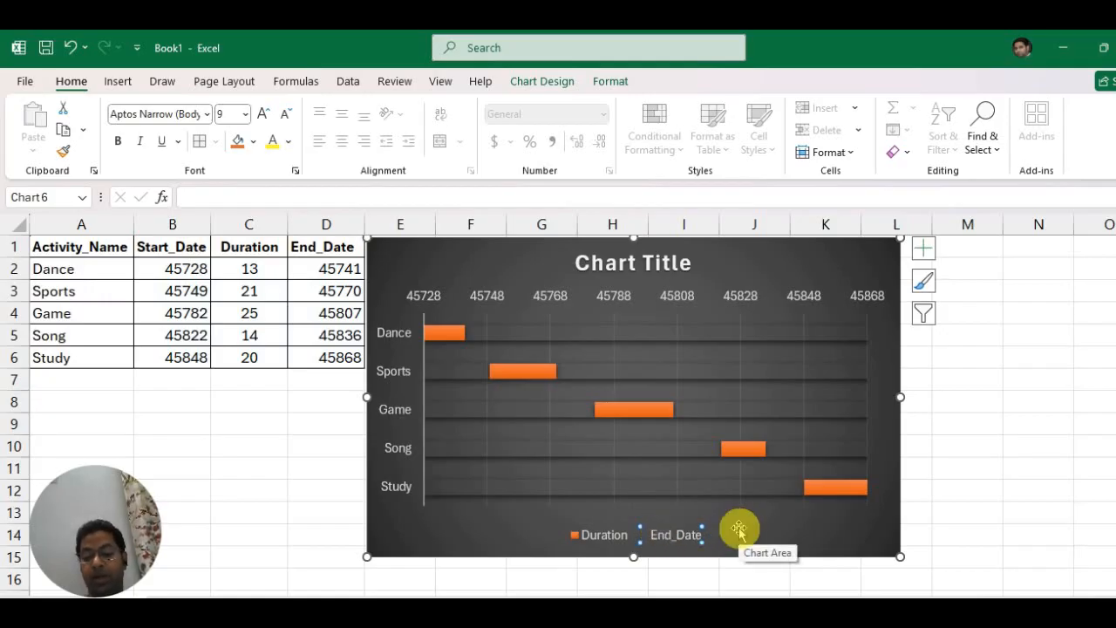
key(Delete)
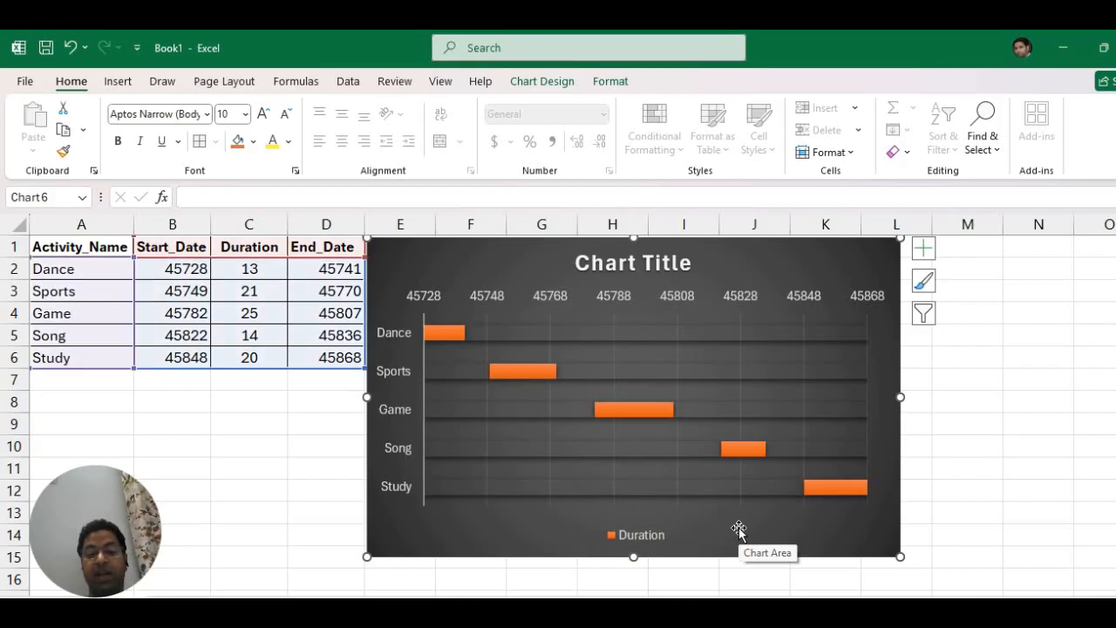
click(942, 449)
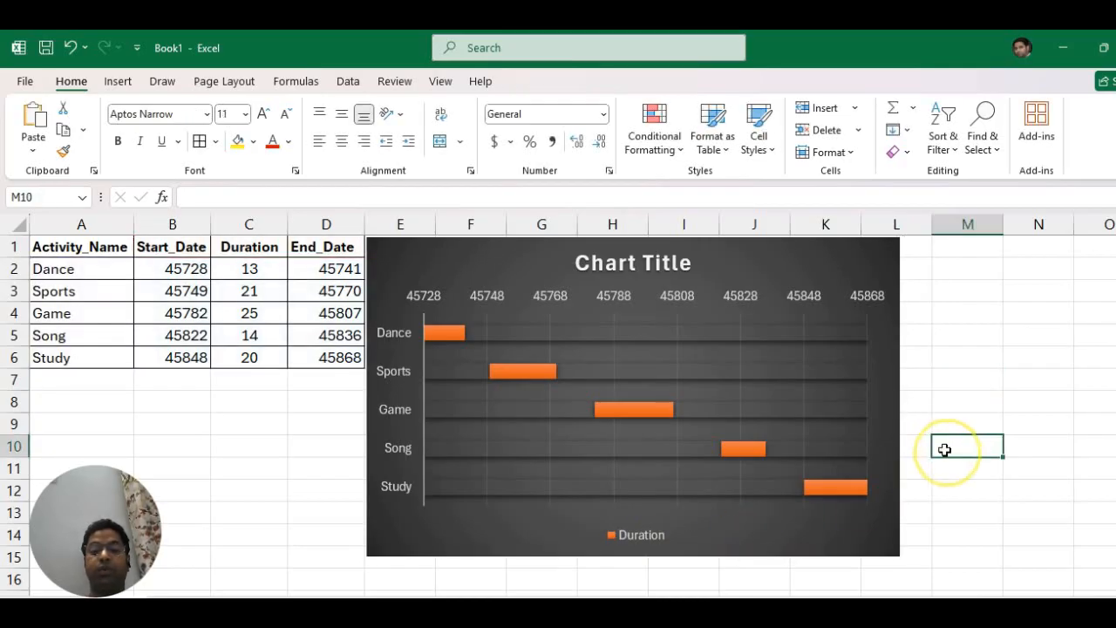
- Shift the chart slightly away from the table and change its title to "Gantt Chat"
drag(729, 257, 563, 259)
click(710, 265)
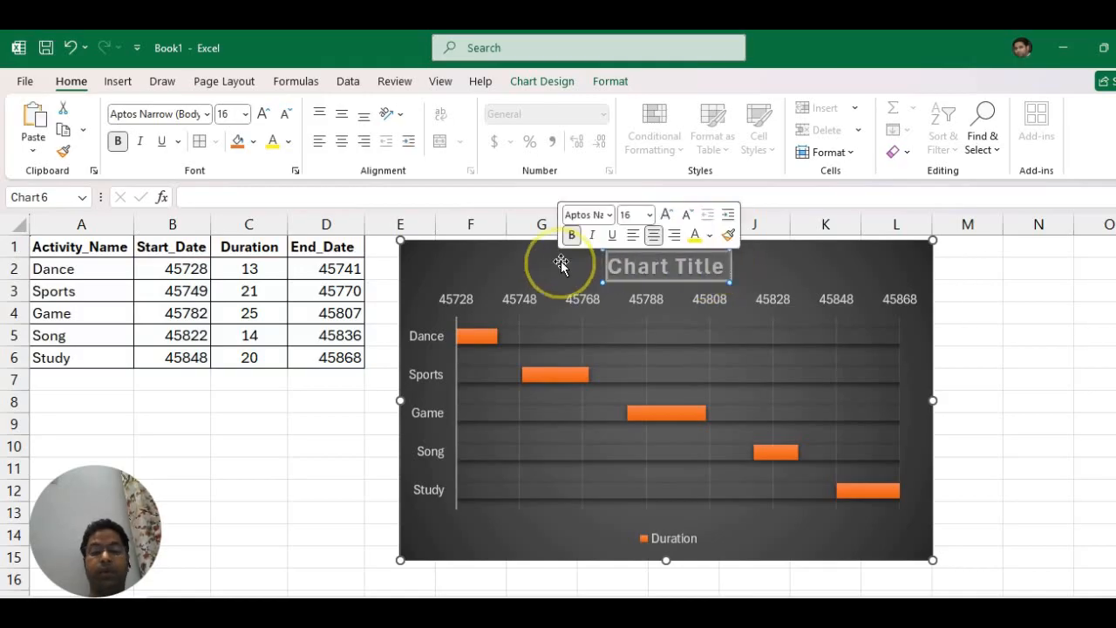
text(C)
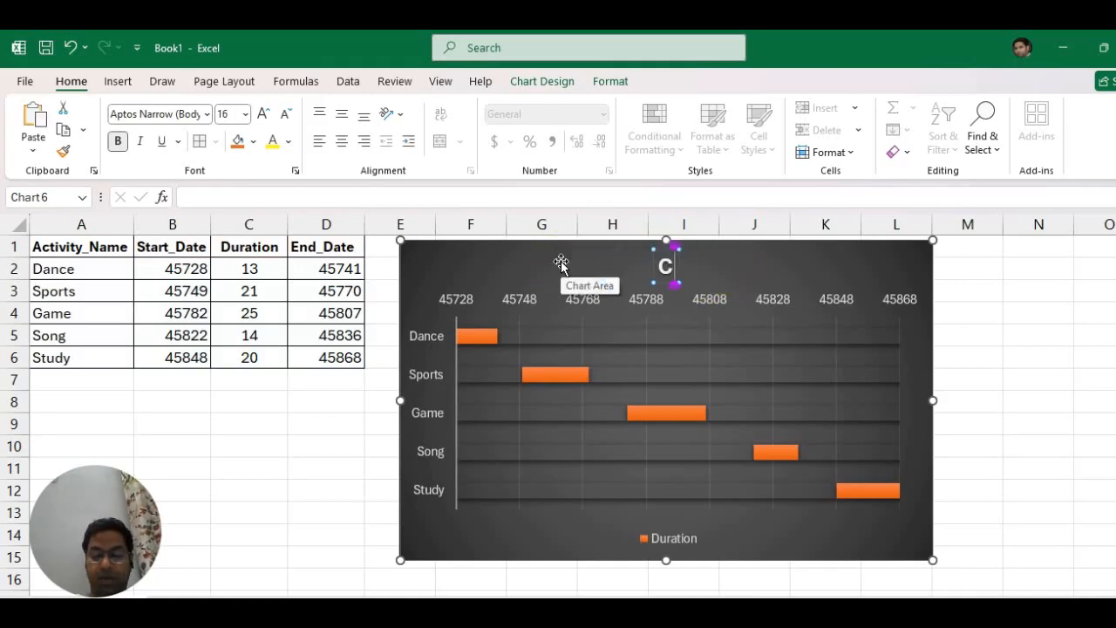
text(an)
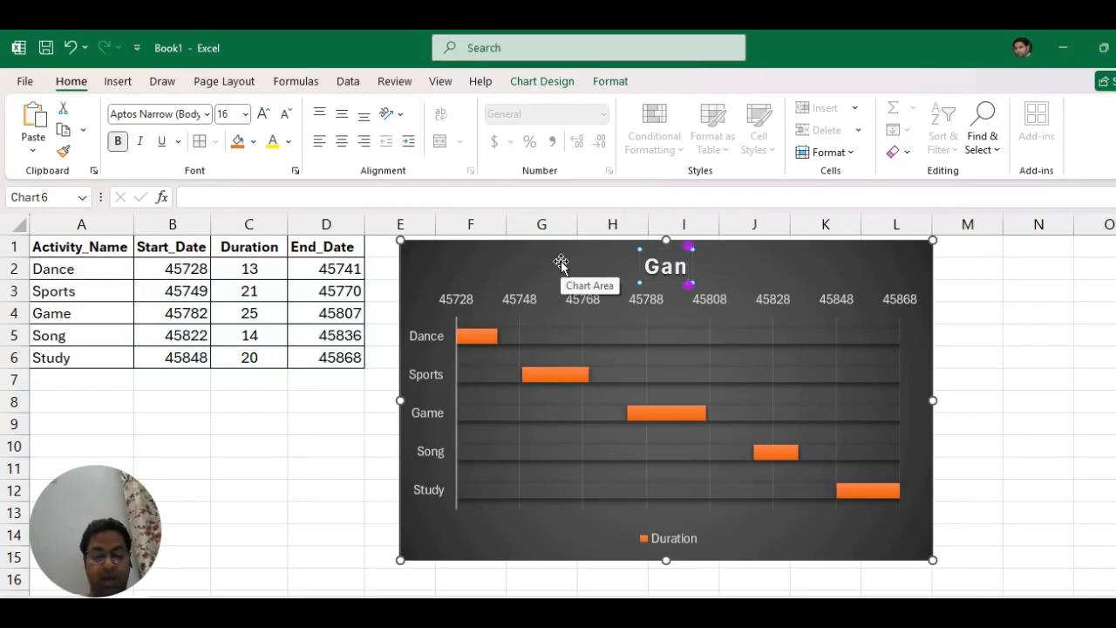
text(tt Chat)
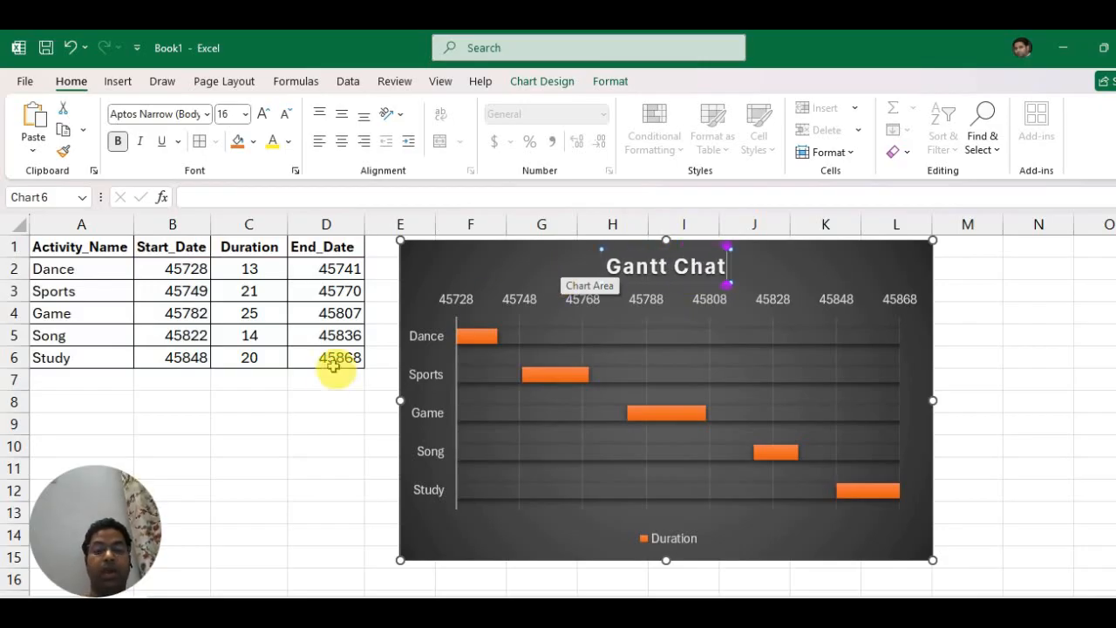
click(331, 420)
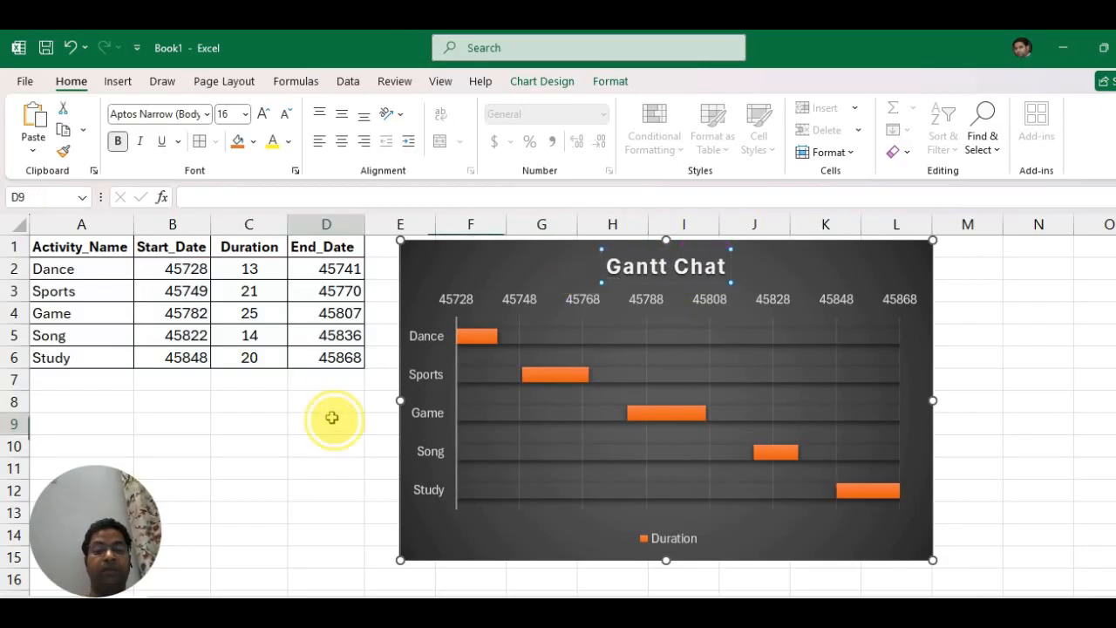
- Format the Start_Date and End_Date values in B2:B6 and D2:D6 as dates of type 14-Mar-12
drag(335, 357, 333, 268)
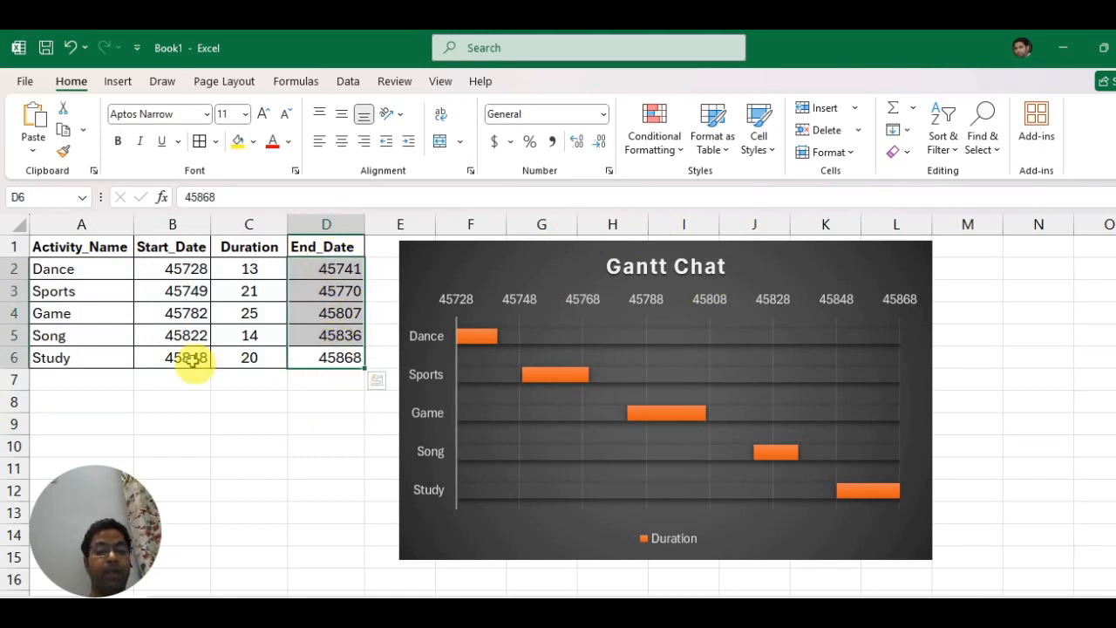
ctrl+drag(187, 357, 187, 270)
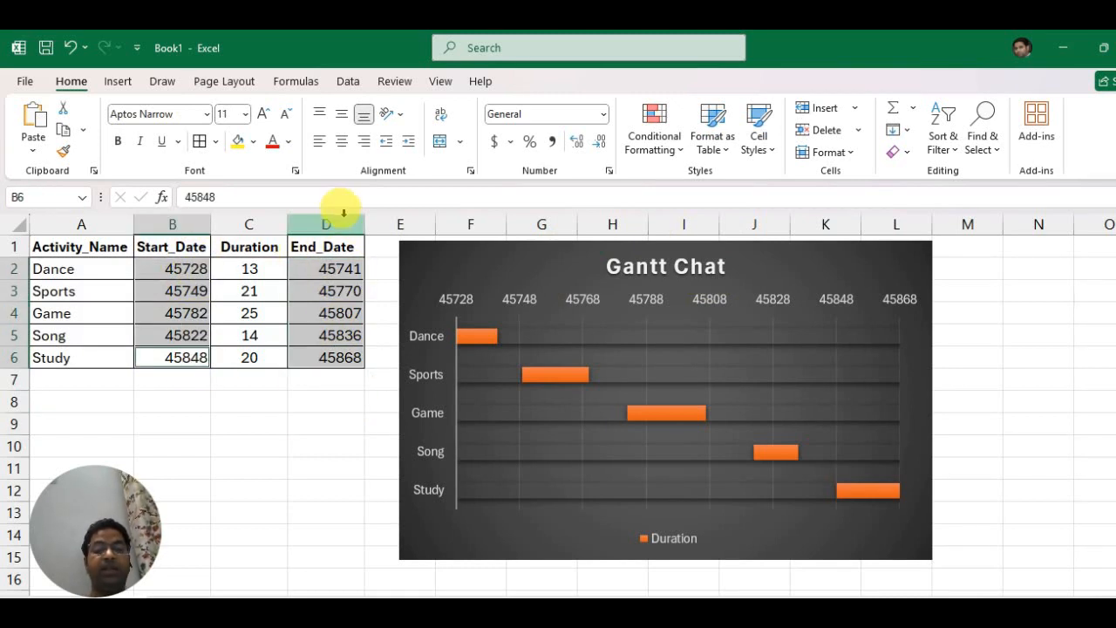
click(602, 115)
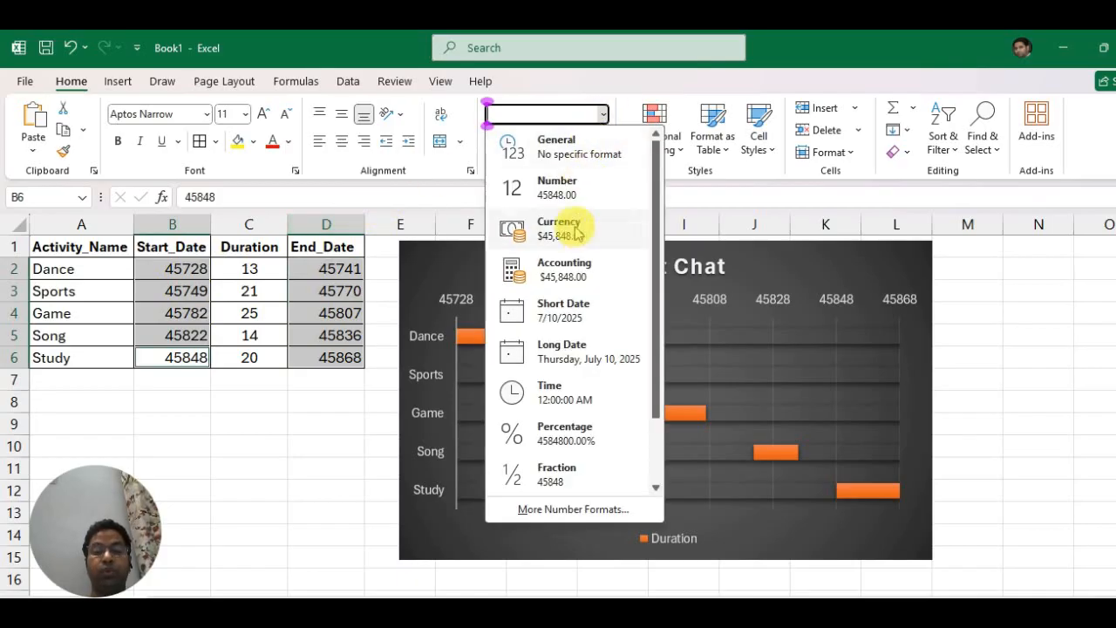
click(575, 513)
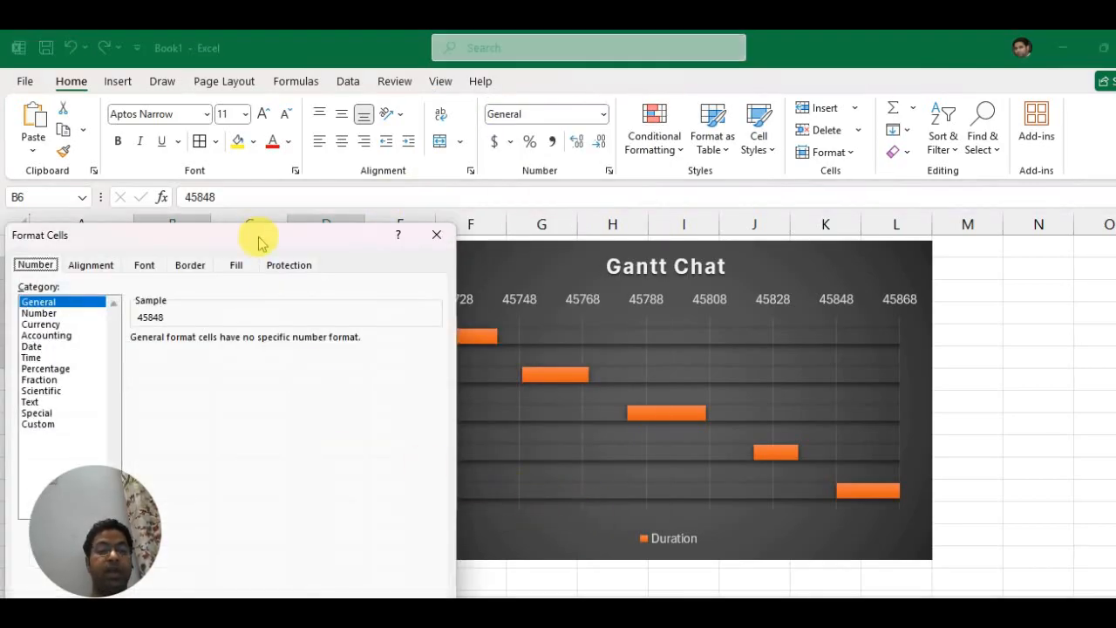
drag(258, 244, 643, 153)
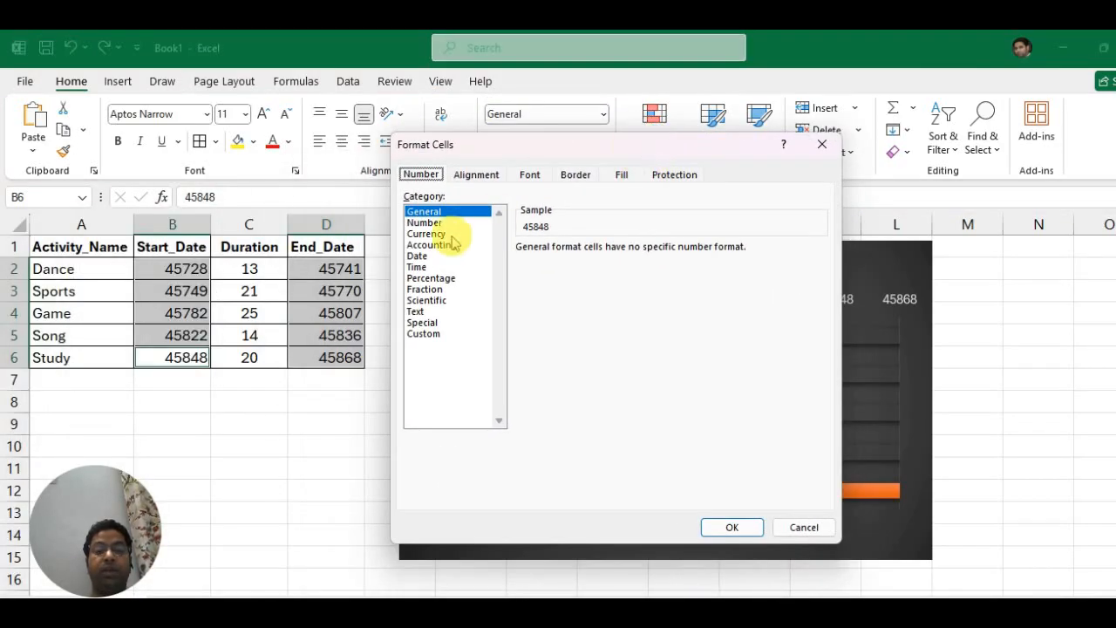
click(419, 256)
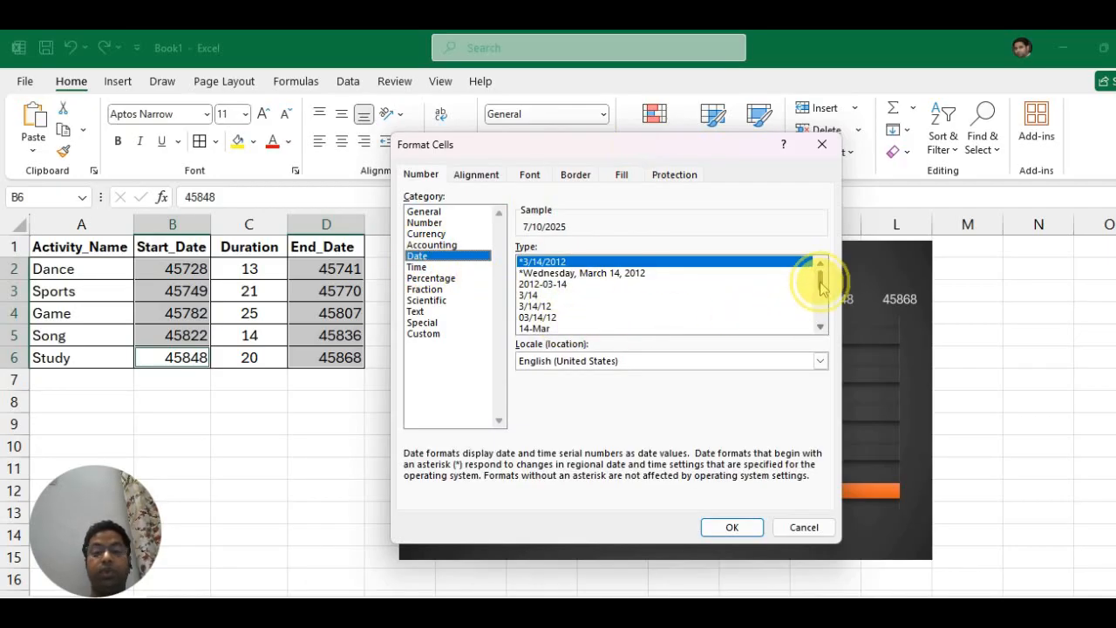
scroll(819, 288, down, 1)
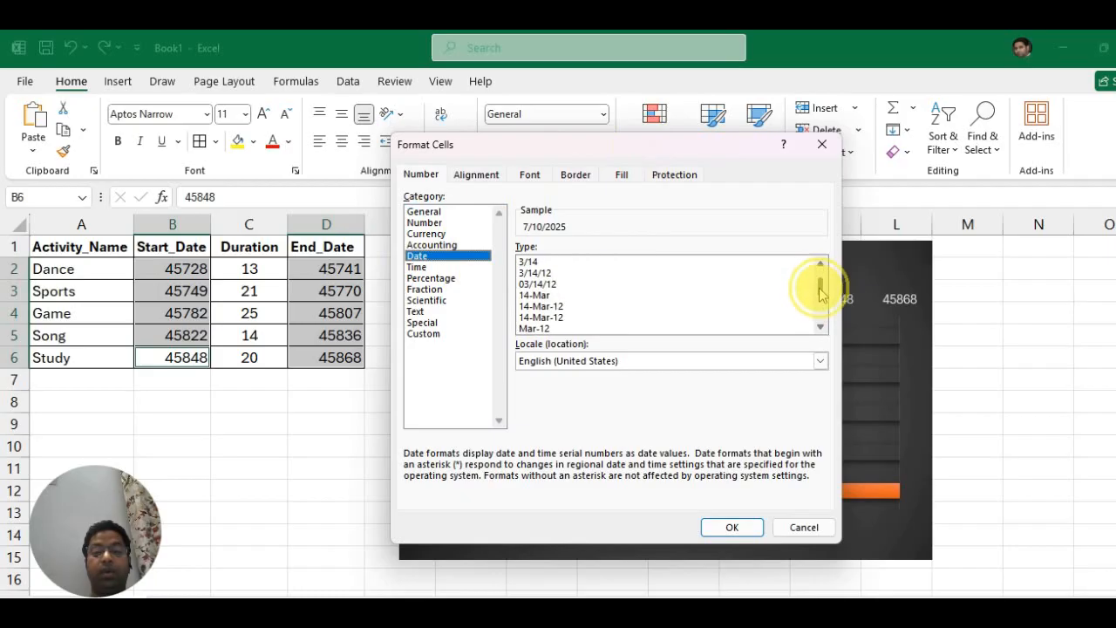
click(537, 306)
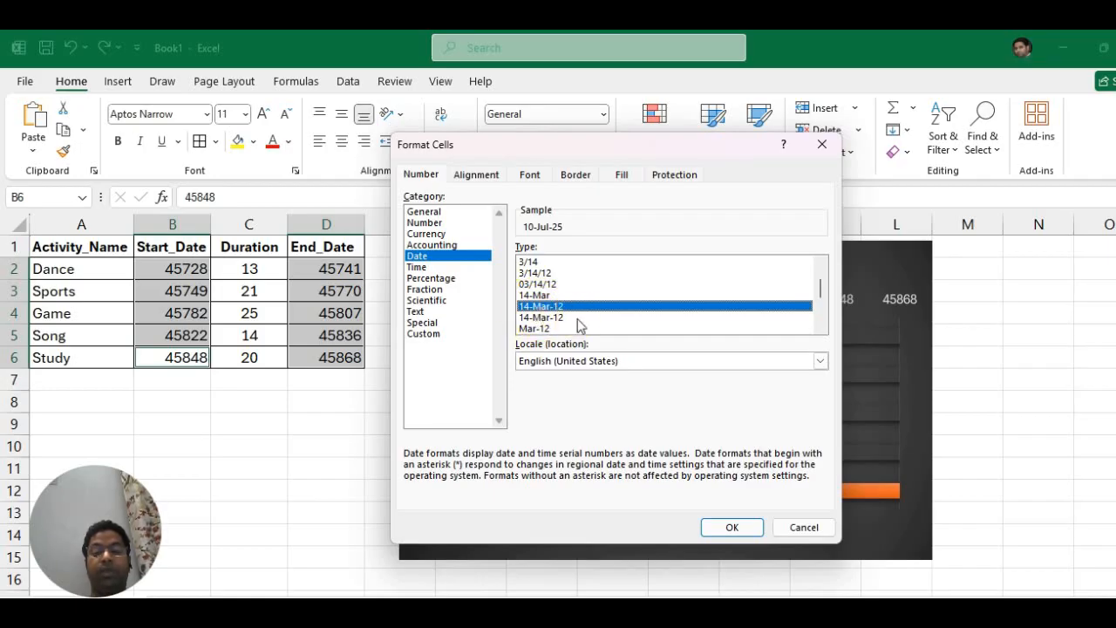
click(577, 319)
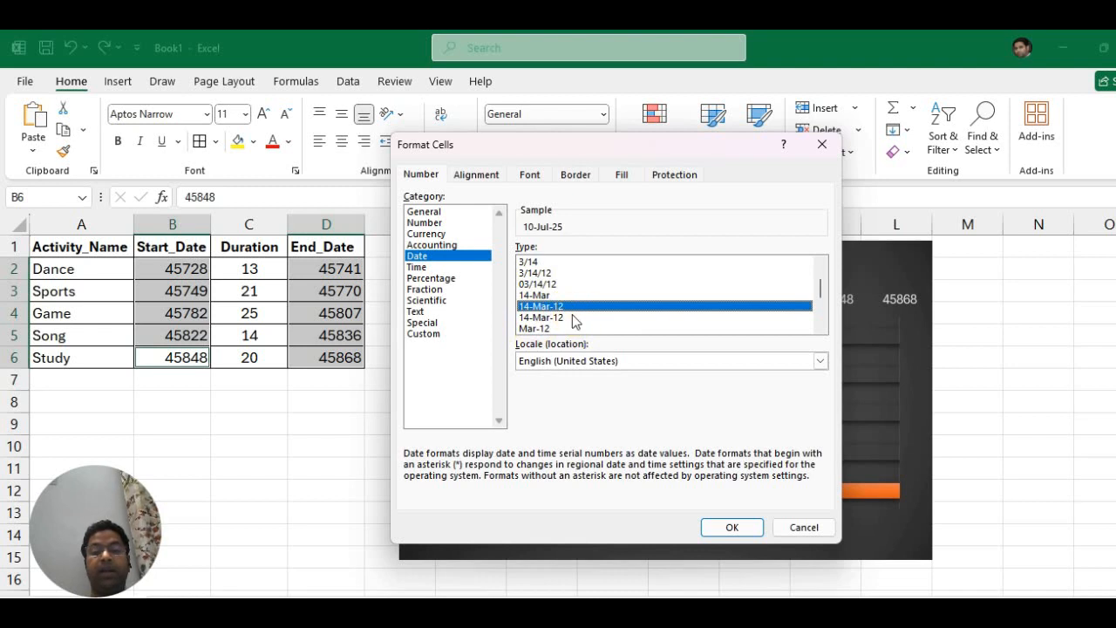
click(566, 311)
click(564, 311)
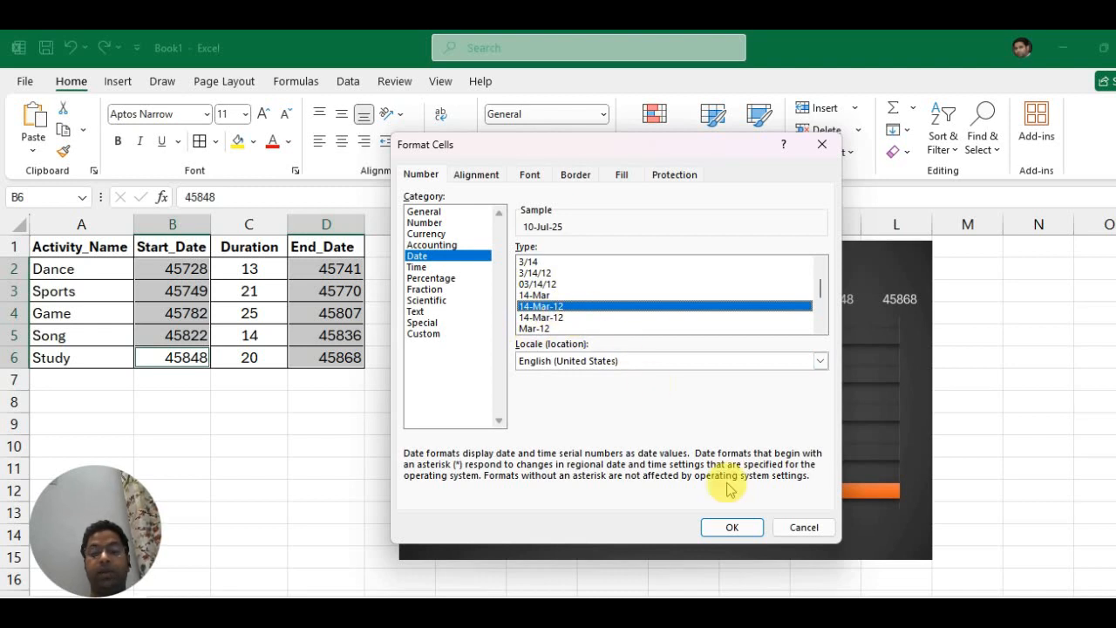
click(728, 529)
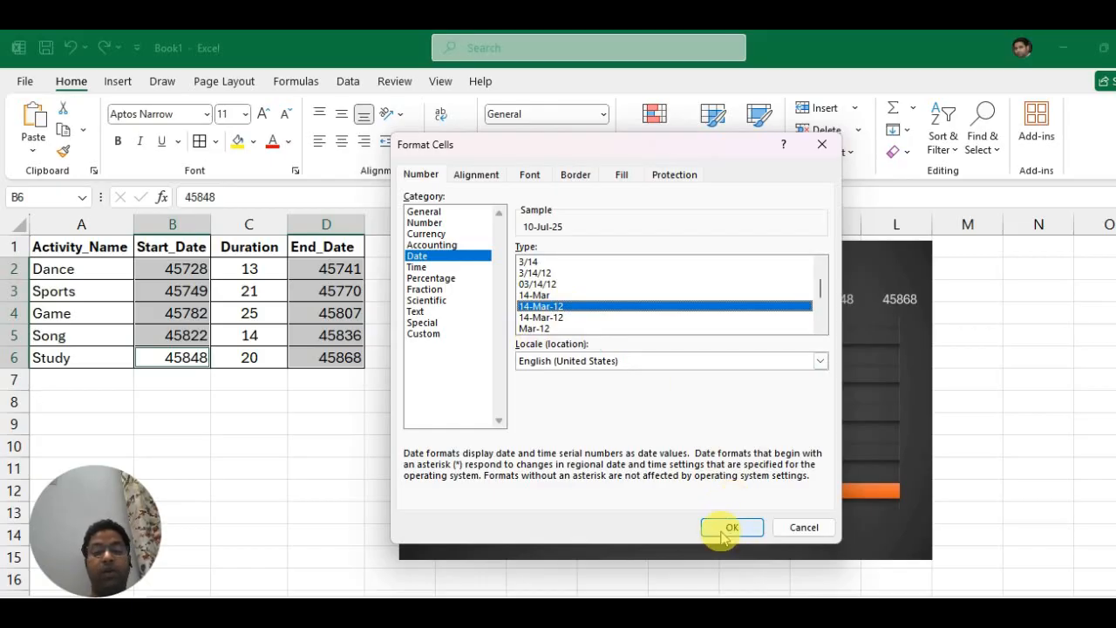
click(729, 529)
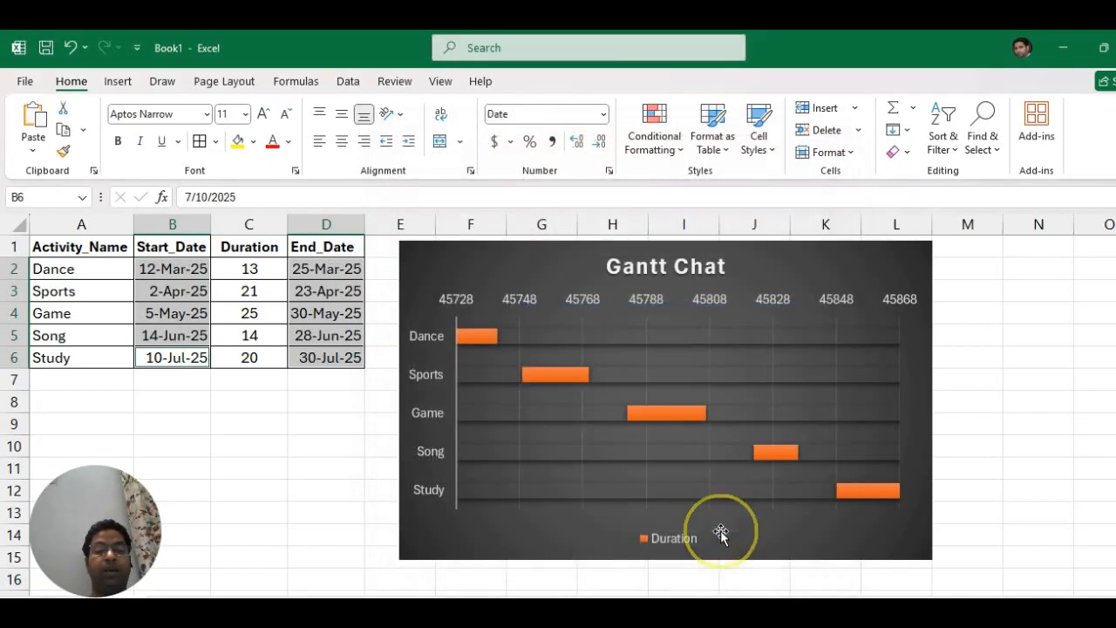
click(265, 421)
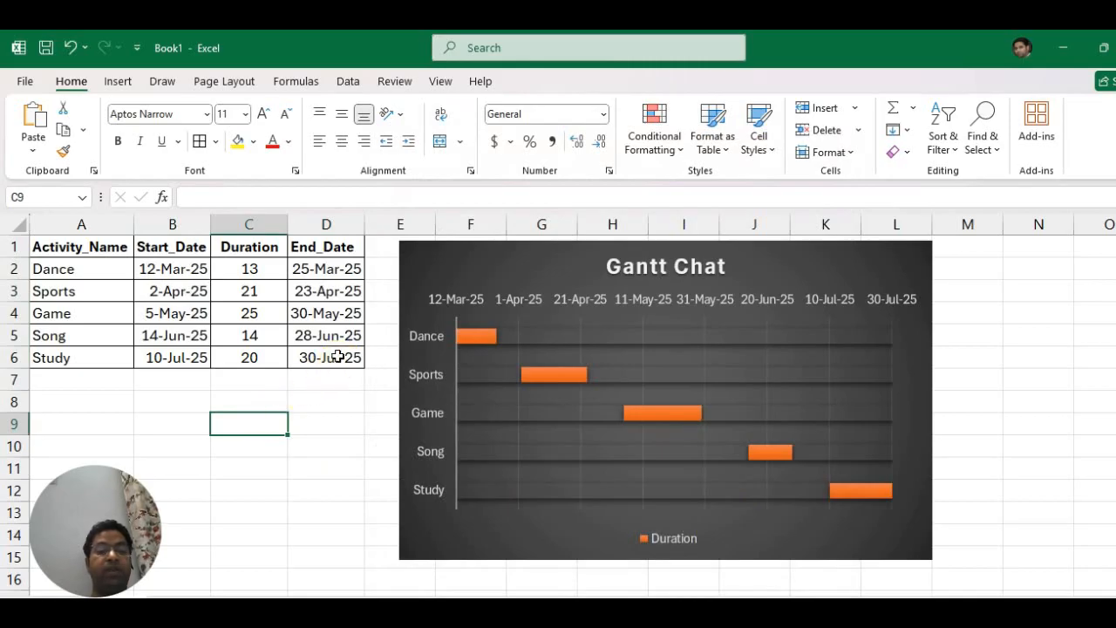
click(337, 357)
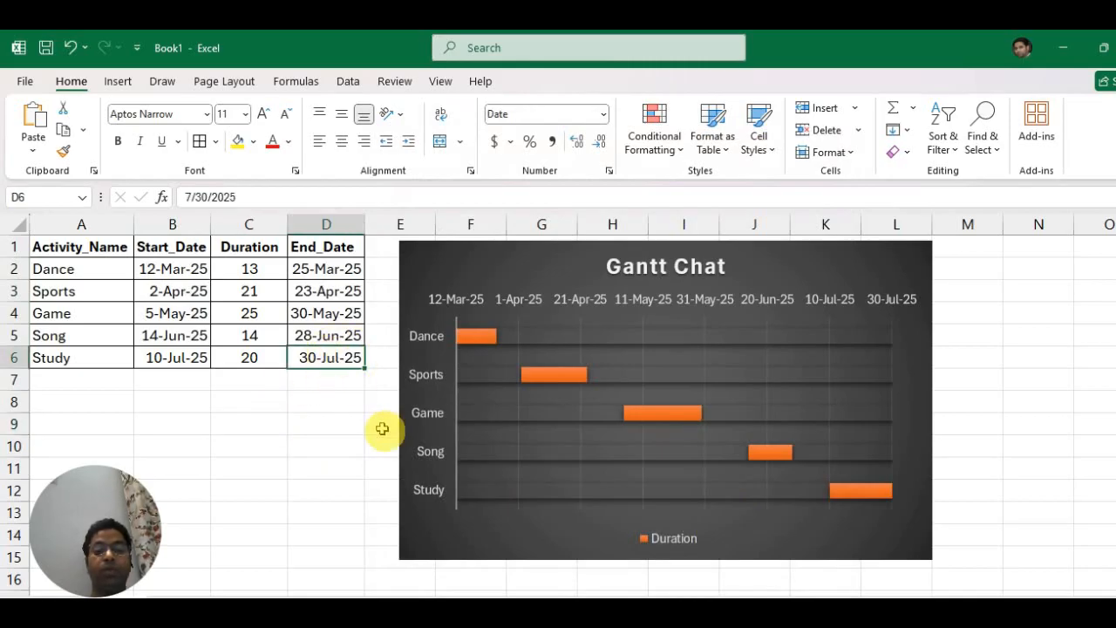
click(418, 265)
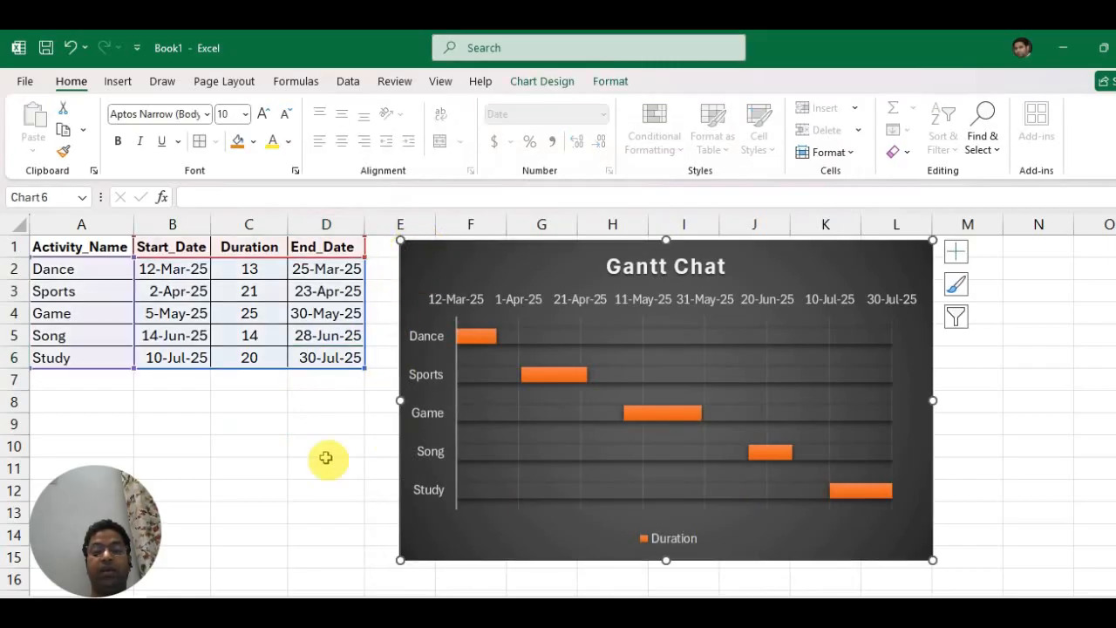